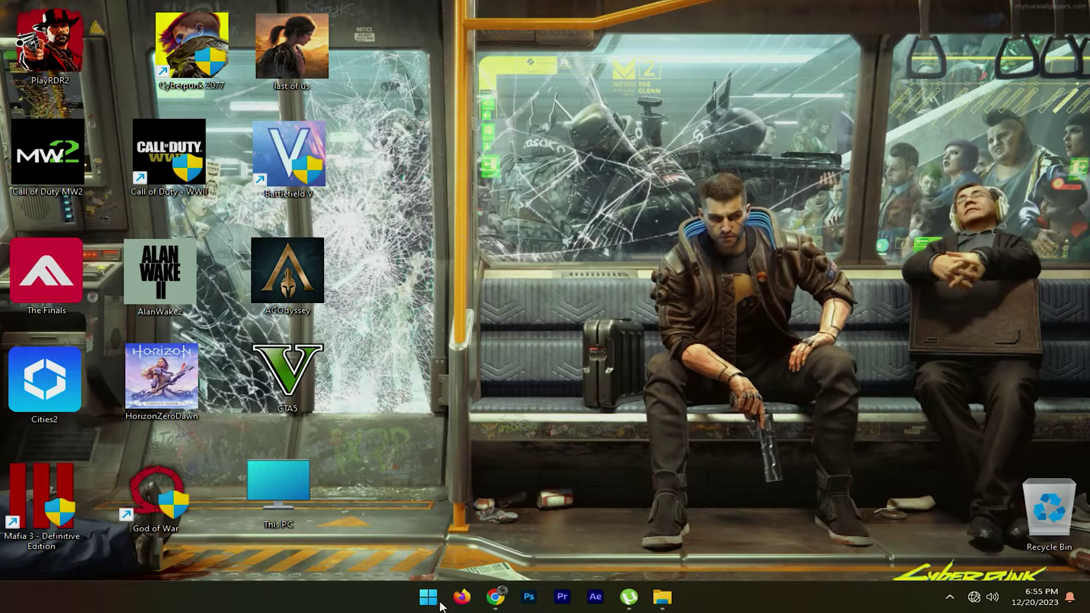
Find Control Panel through the Windows search, open it and maximize its window.
{"action": "key", "text": "super"}
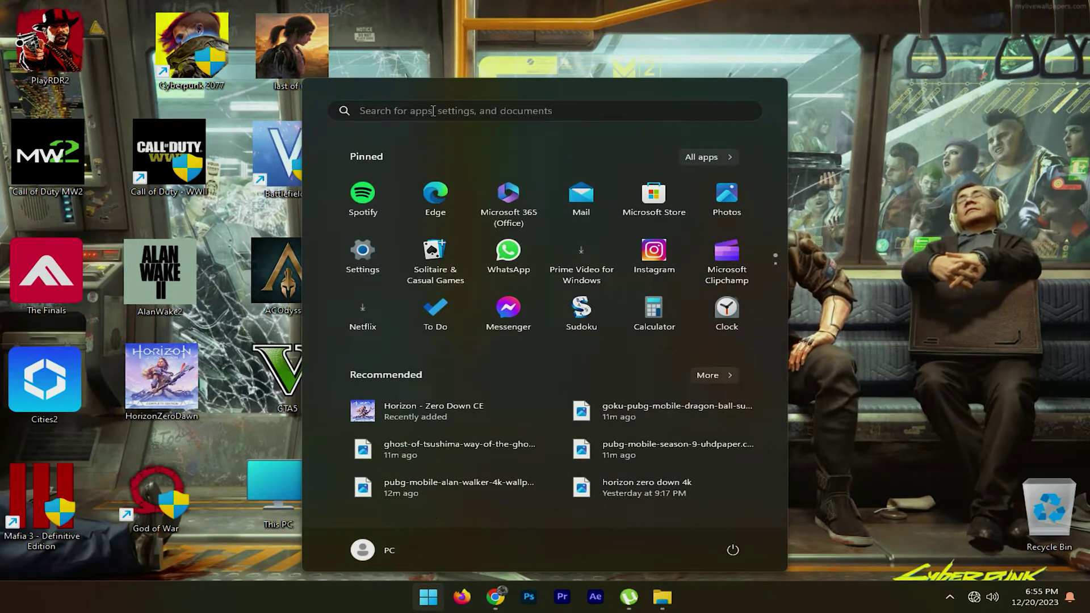
{"action": "left_click", "coordinate": [433, 111]}
{"action": "type", "text": "xont"}
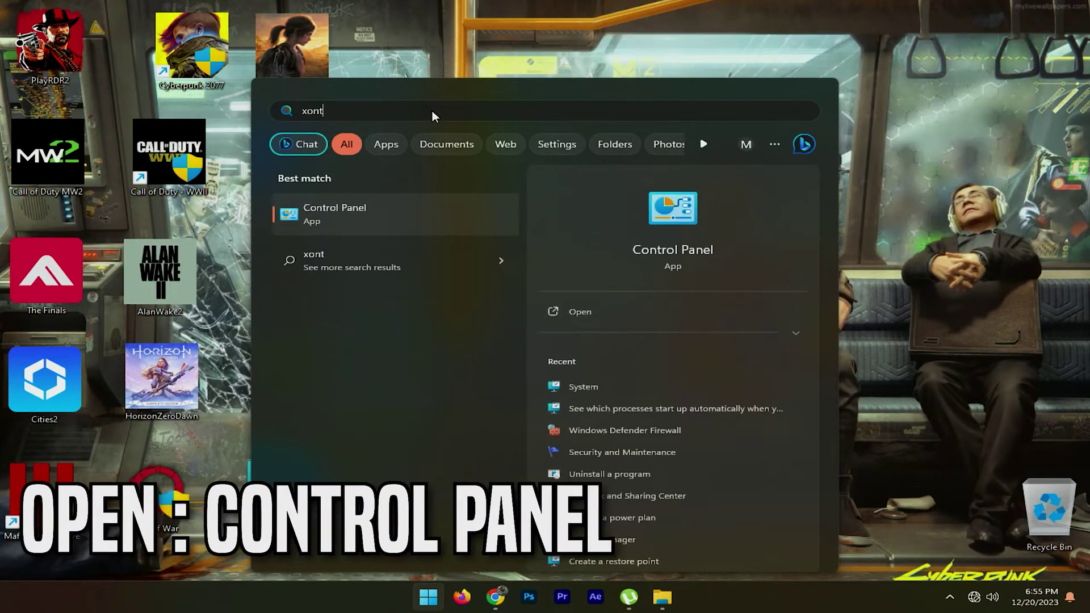
{"action": "left_click", "coordinate": [384, 211]}
{"action": "left_click_drag", "start_coordinate": [619, 116], "coordinate": [625, 1]}
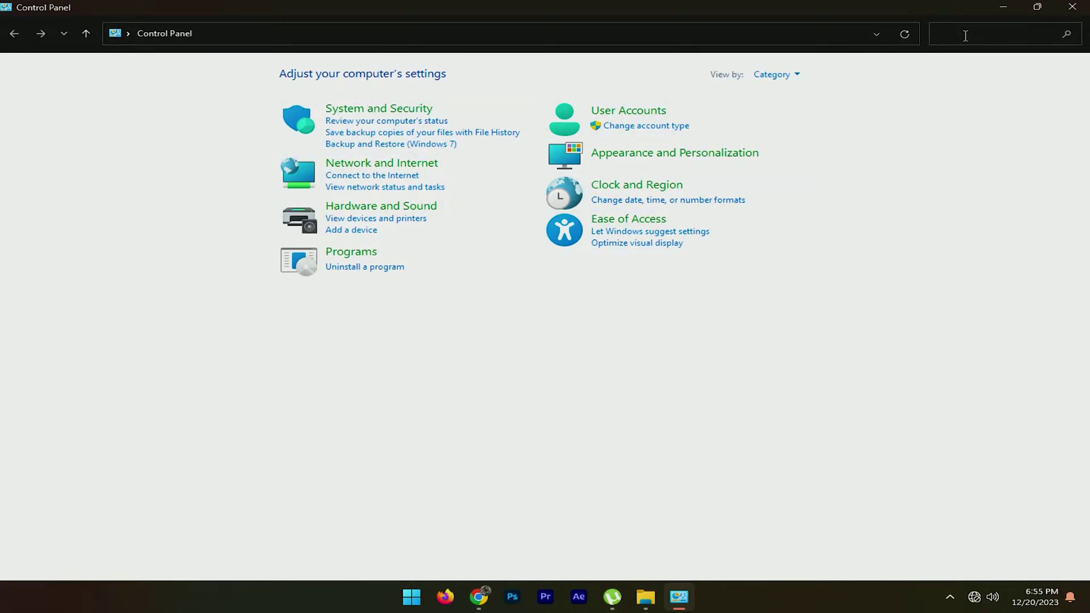
Find the Keyboard properties in Control Panel, set the repeat rate to its fastest value and confirm.
{"action": "type", "text": "keybo"}
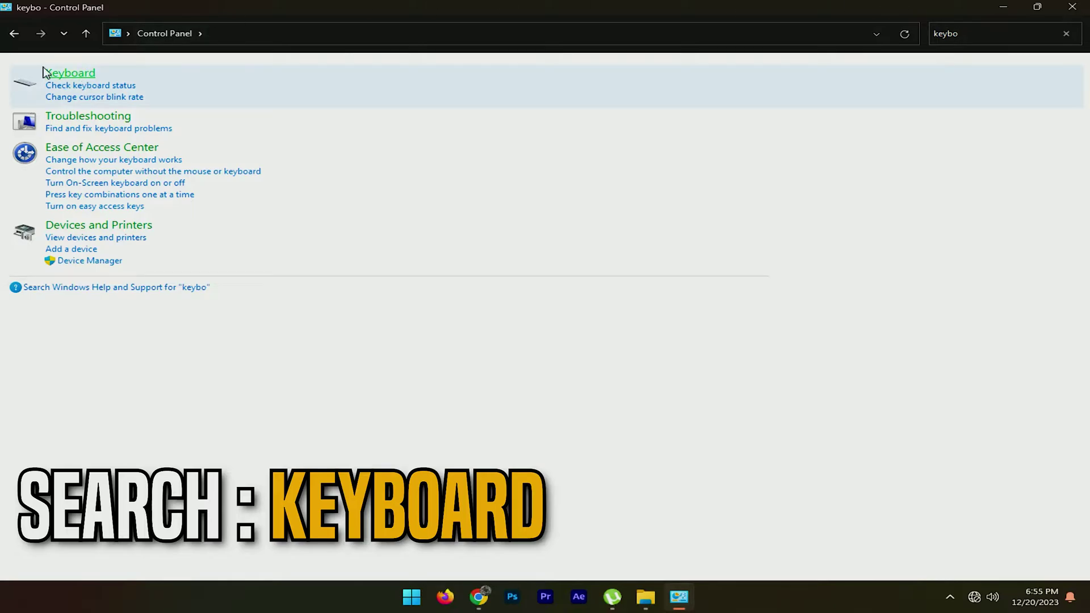
{"action": "left_click", "coordinate": [70, 73]}
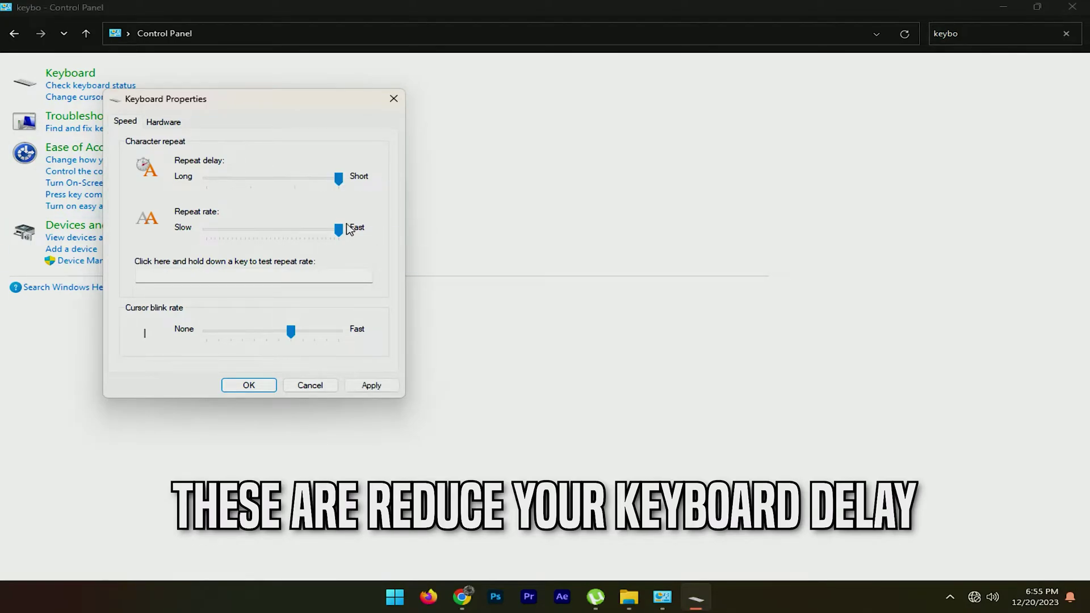
{"action": "left_click_drag", "start_coordinate": [296, 237], "coordinate": [380, 246]}
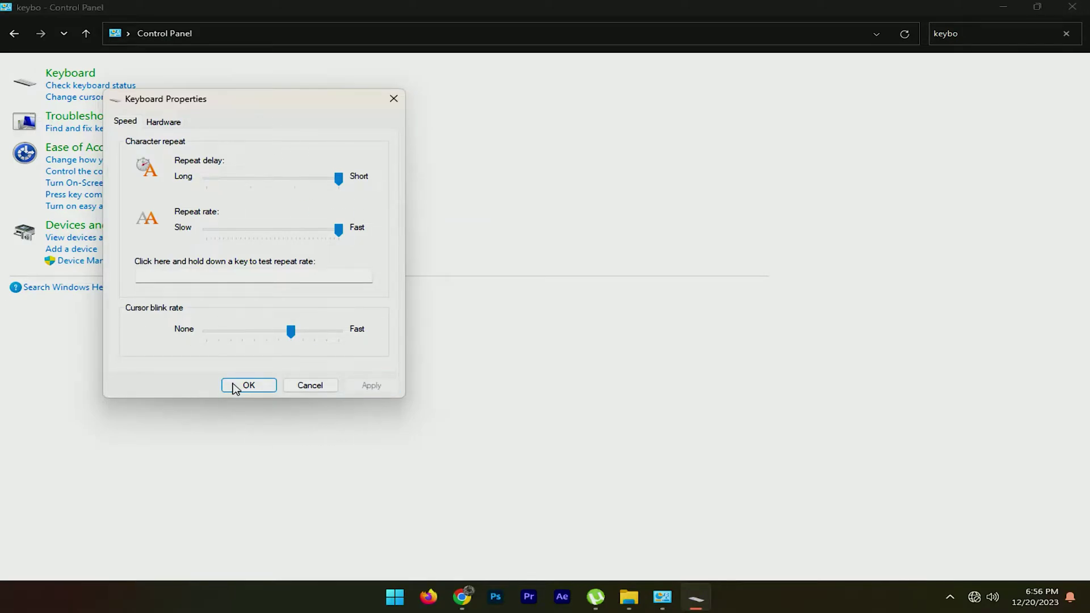
{"action": "left_click", "coordinate": [250, 385]}
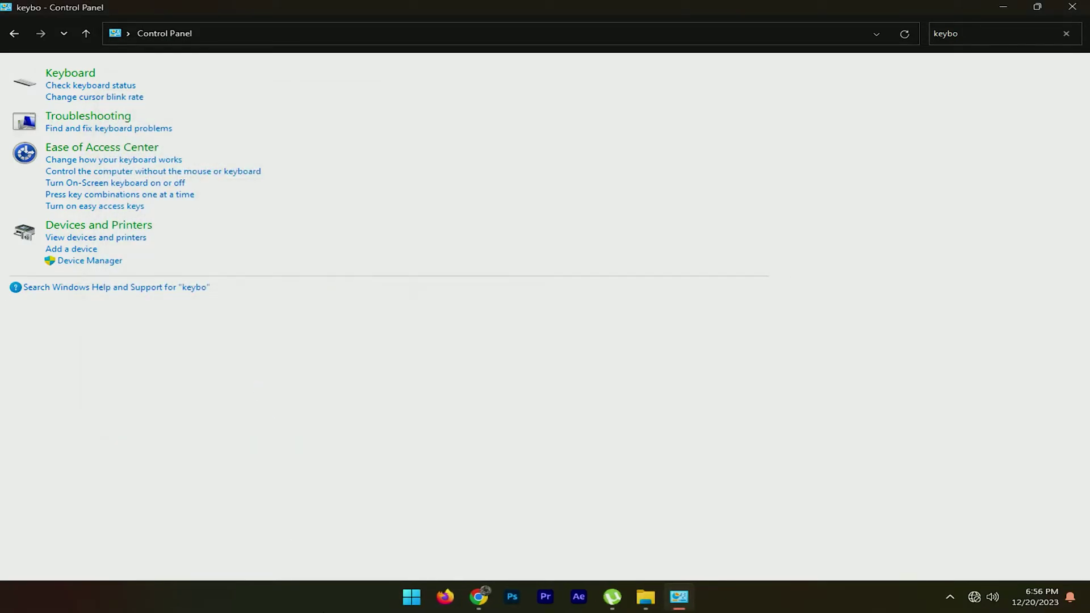
Clear the keyboard search, search Control Panel for "mouse" and open the Mouse properties.
{"action": "left_click", "coordinate": [1067, 34]}
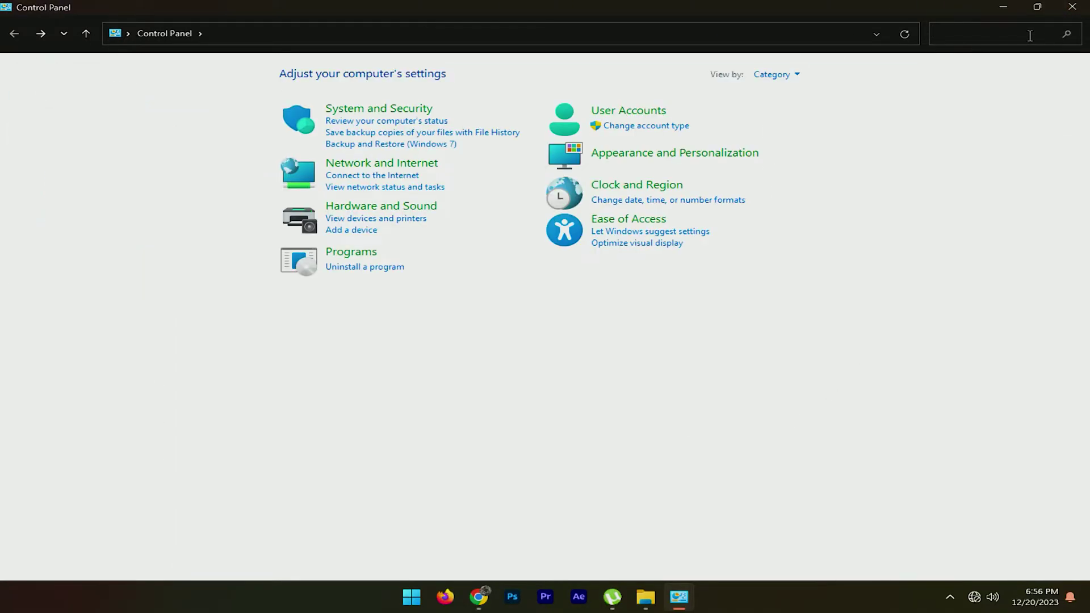
{"action": "left_click", "coordinate": [1030, 35]}
{"action": "type", "text": "mouse"}
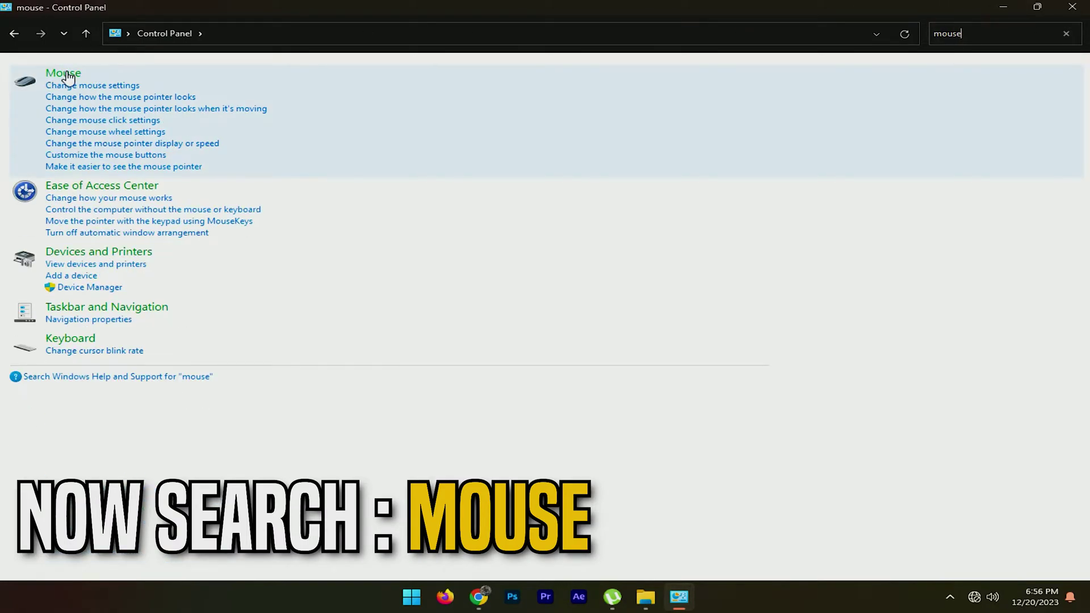
{"action": "left_click", "coordinate": [64, 75]}
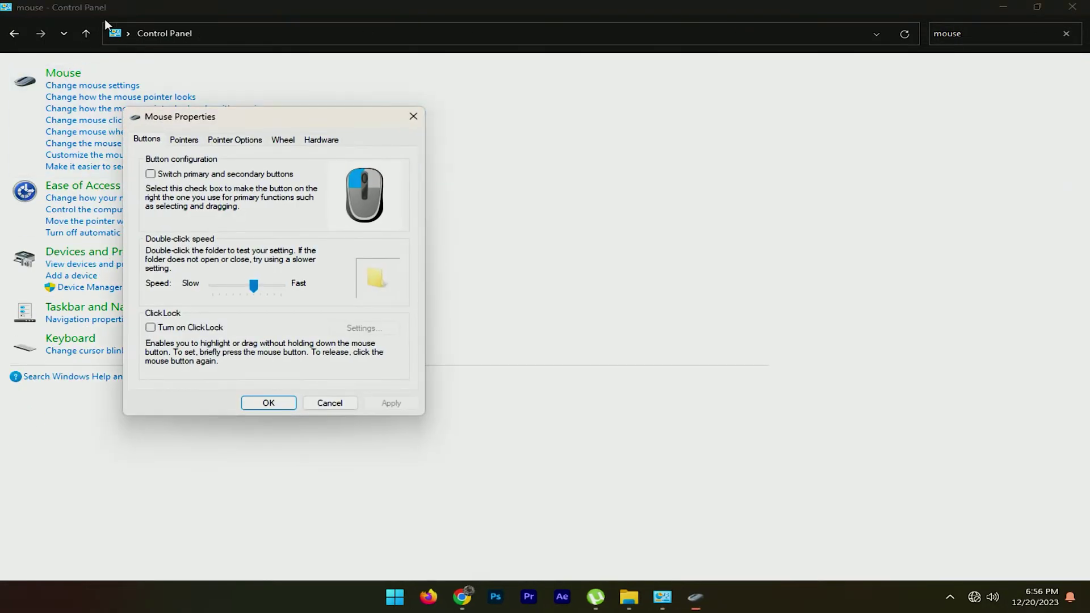
Raise the pointer speed by one notch with Enhance pointer precision left off, confirm, and close Control Panel.
{"action": "left_click", "coordinate": [235, 140]}
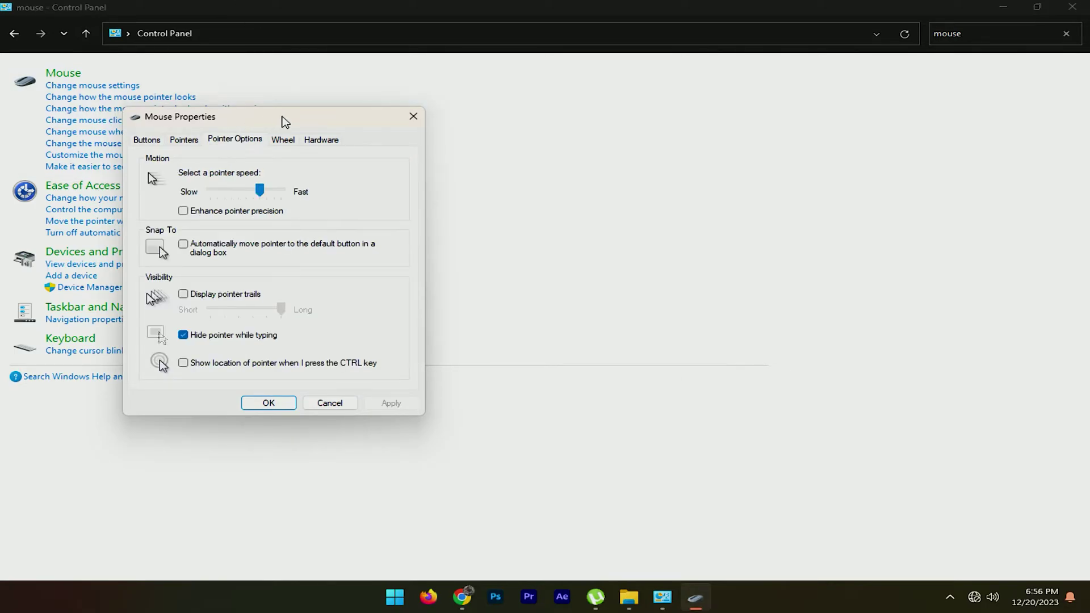
{"action": "left_click", "coordinate": [189, 210]}
{"action": "left_click", "coordinate": [189, 210]}
{"action": "left_click_drag", "start_coordinate": [260, 190], "coordinate": [272, 210]}
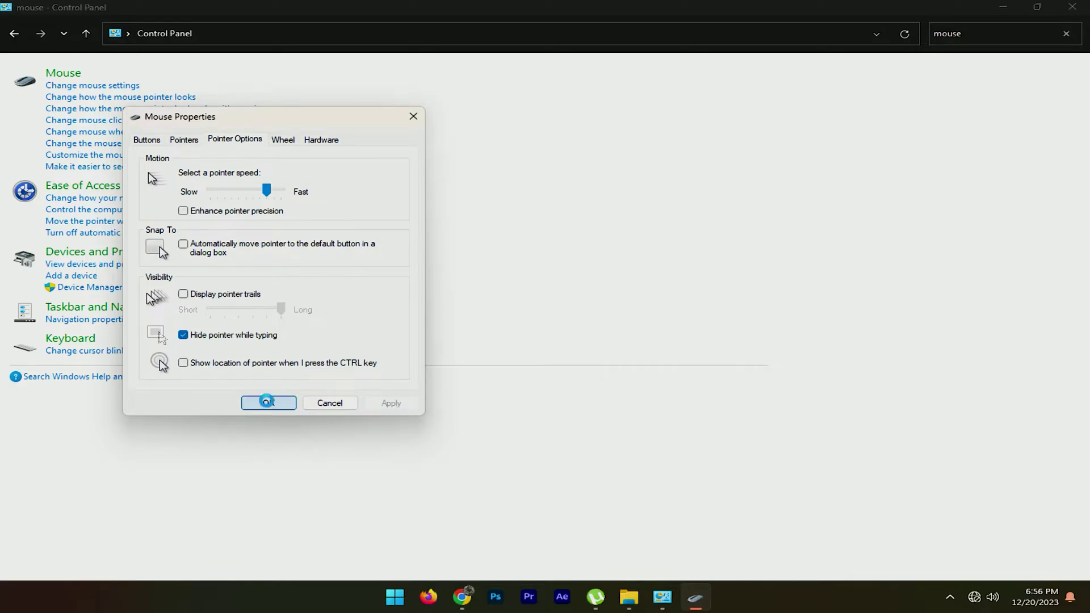
{"action": "left_click", "coordinate": [269, 403]}
{"action": "left_click", "coordinate": [1073, 7]}
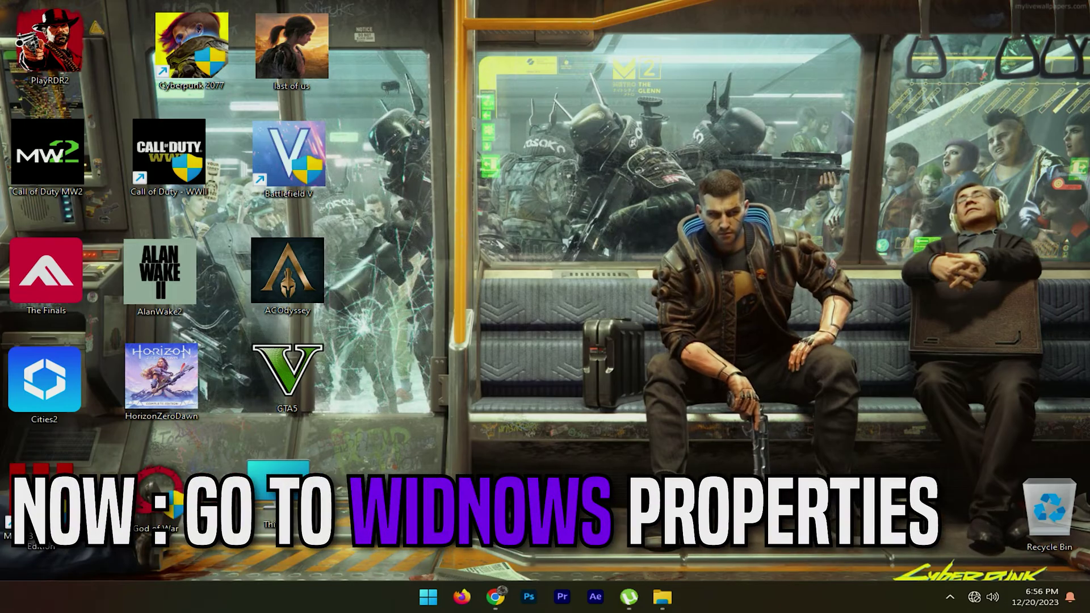
Go from This PC's properties to the advanced system settings and open the Performance options.
{"action": "right_click", "coordinate": [277, 477]}
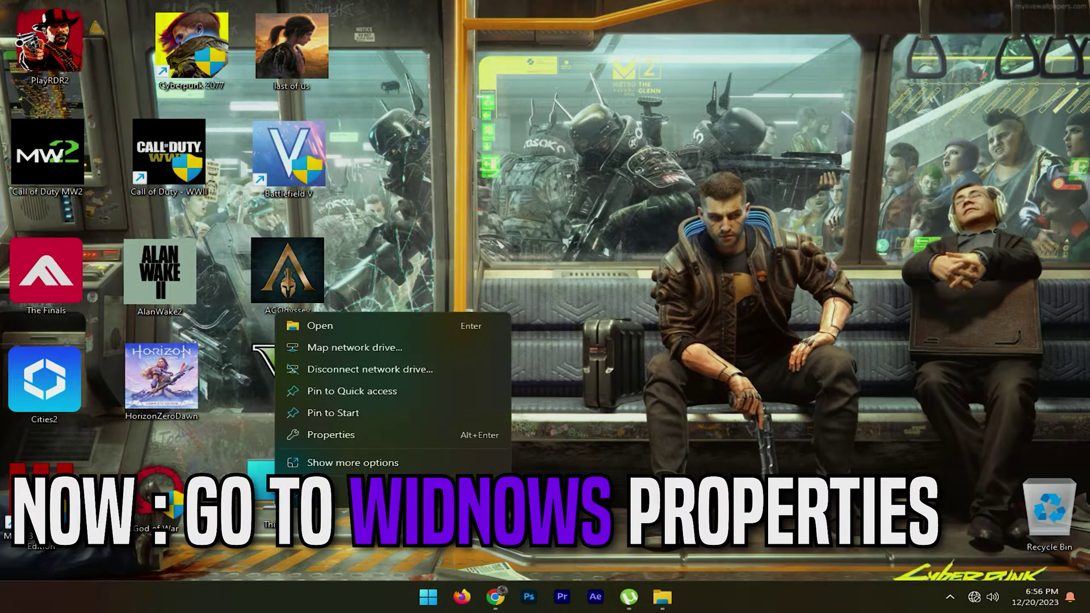
{"action": "left_click", "coordinate": [332, 435]}
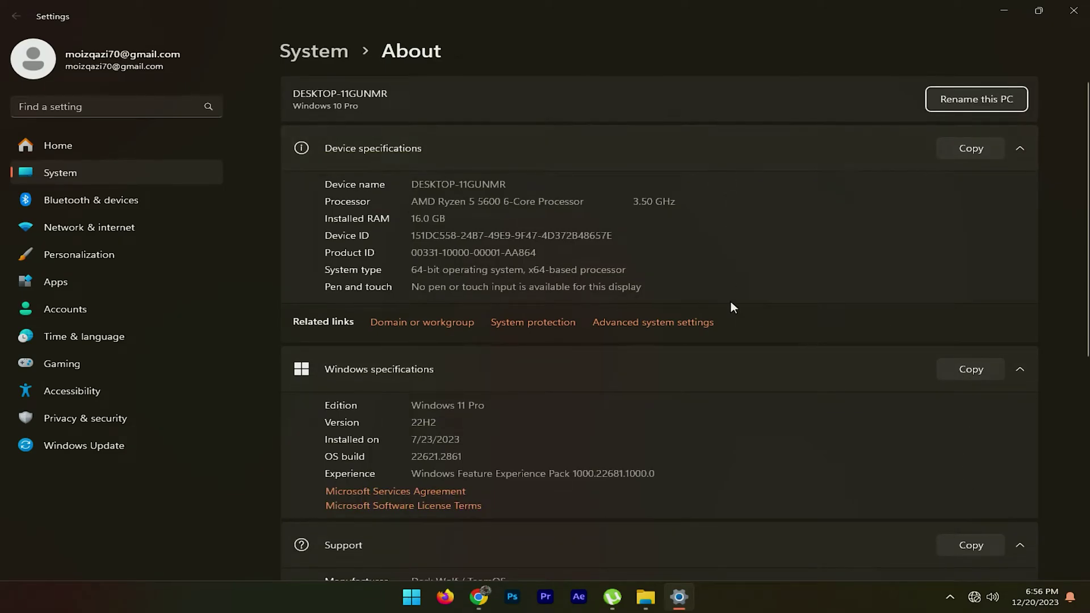
{"action": "scroll", "coordinate": [731, 301], "scroll_direction": "down", "scroll_amount": 1}
{"action": "left_click", "coordinate": [645, 247]}
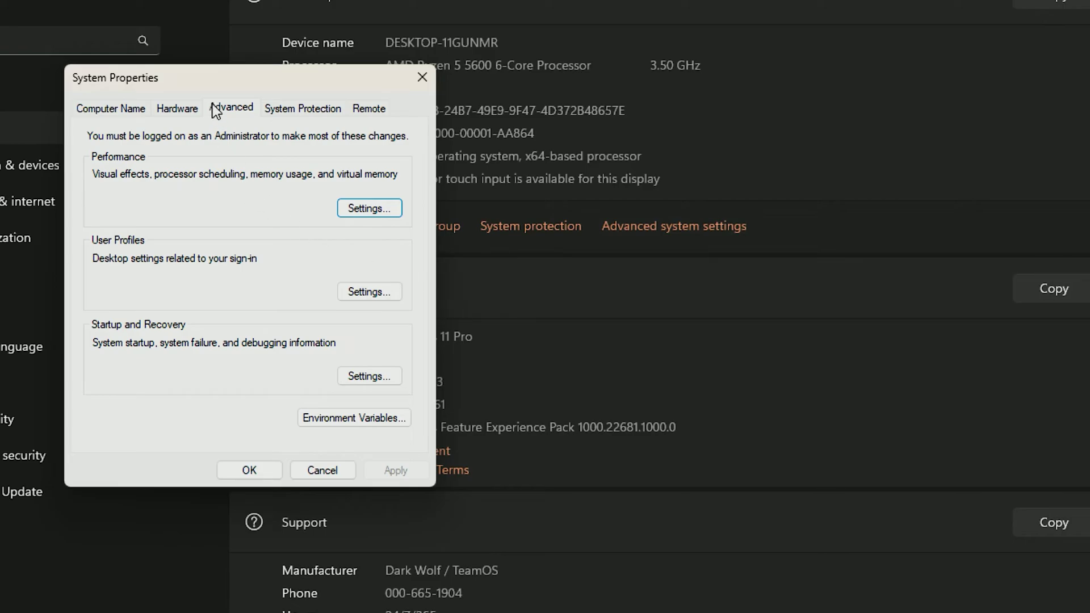
{"action": "left_click", "coordinate": [382, 216]}
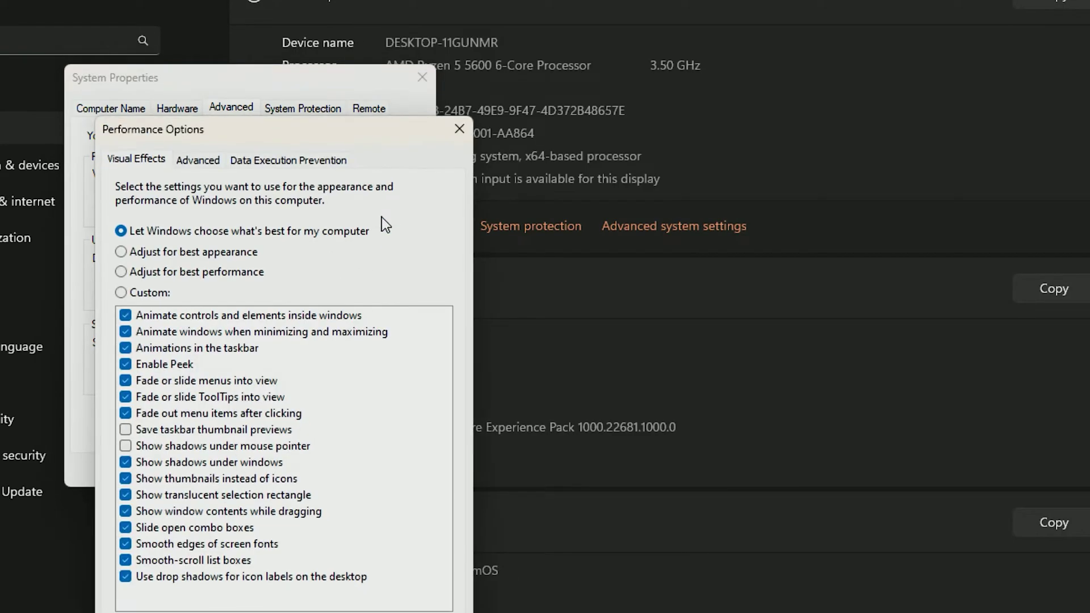
Adjust visual effects for best performance, re-enable only "Show thumbnails instead of icons" and "Smooth edges of screen fonts", and apply the settings.
{"action": "left_click_drag", "start_coordinate": [377, 70], "coordinate": [380, 66]}
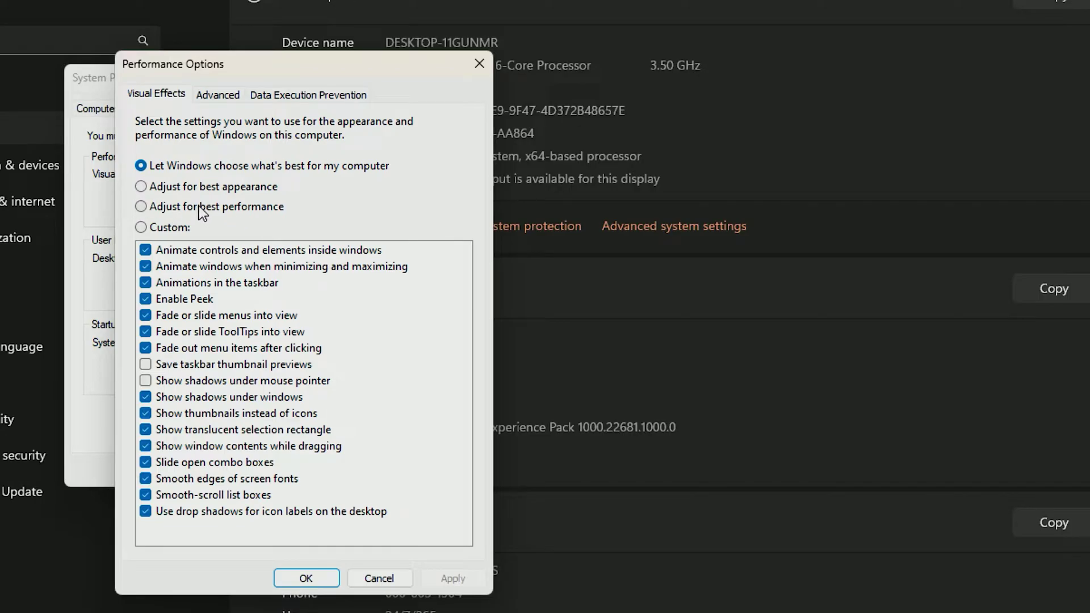
{"action": "left_click", "coordinate": [199, 207]}
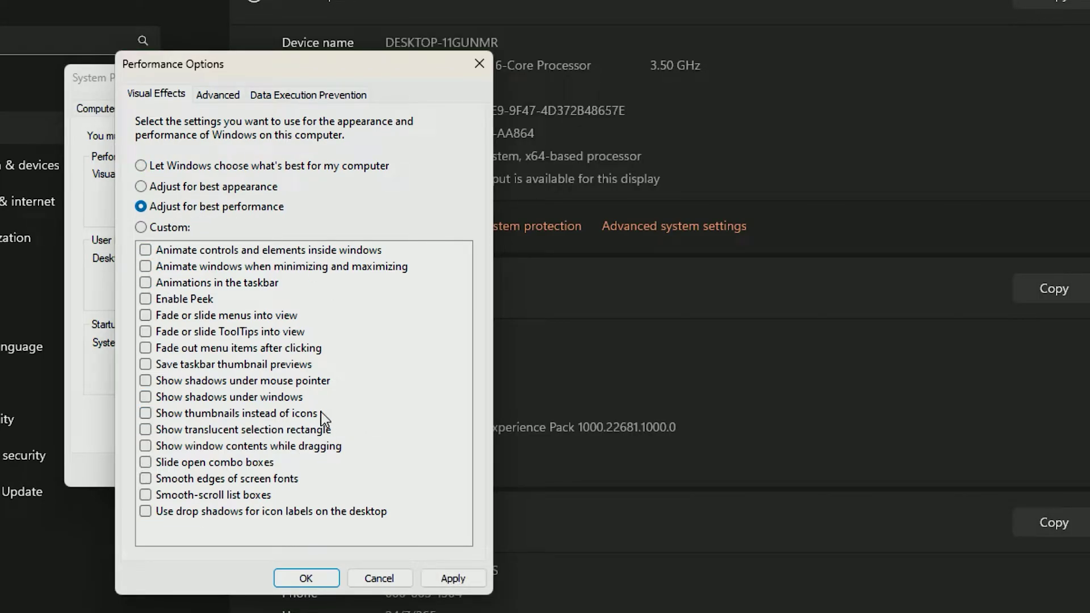
{"action": "left_click", "coordinate": [146, 415]}
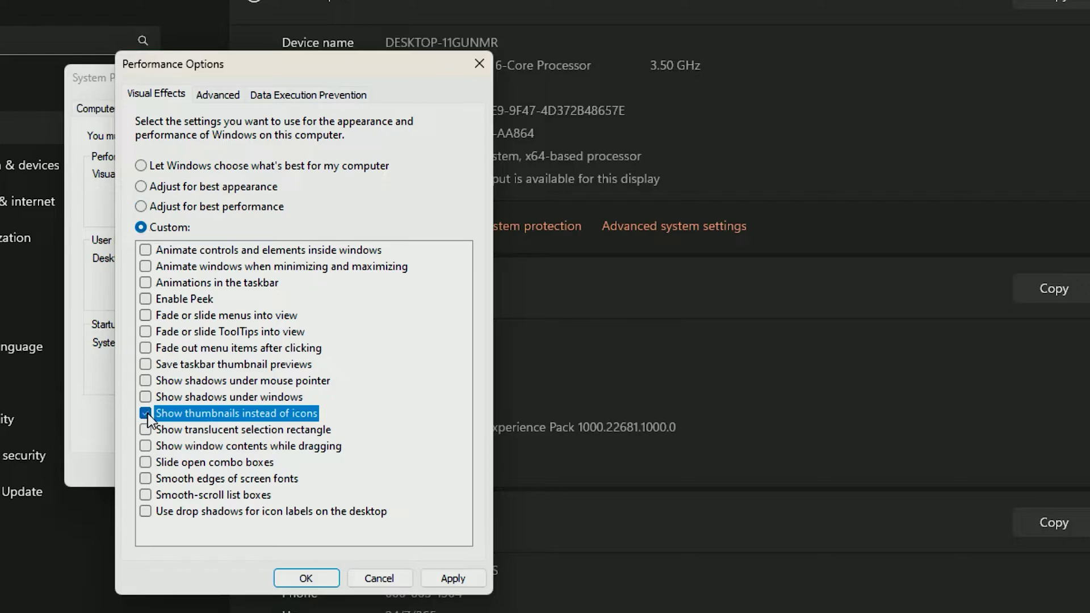
{"action": "left_click", "coordinate": [146, 478]}
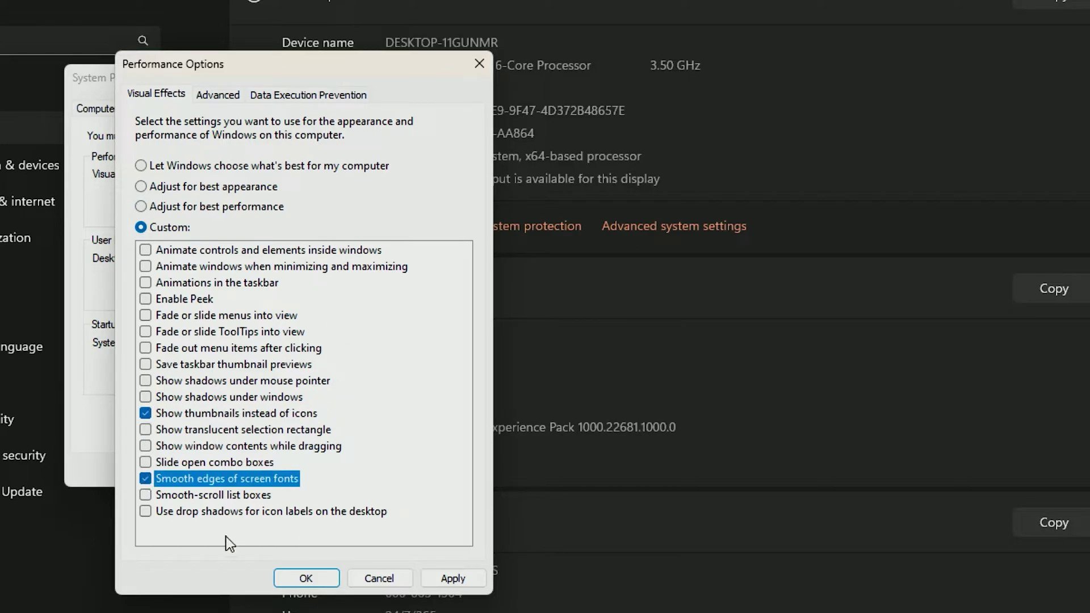
{"action": "left_click", "coordinate": [453, 578]}
{"action": "left_click", "coordinate": [307, 577]}
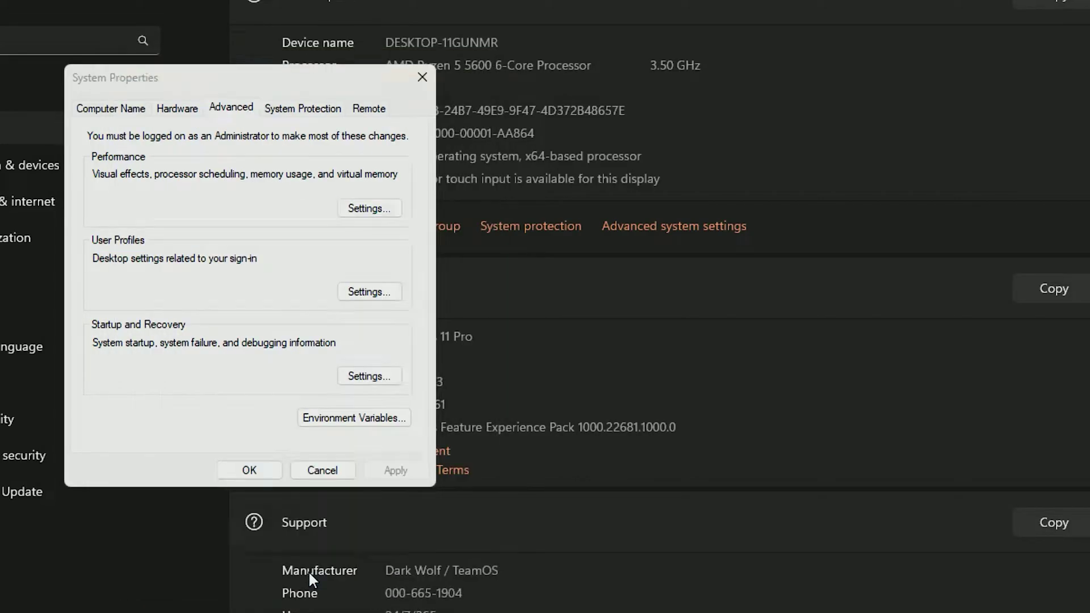
{"action": "left_click", "coordinate": [270, 470]}
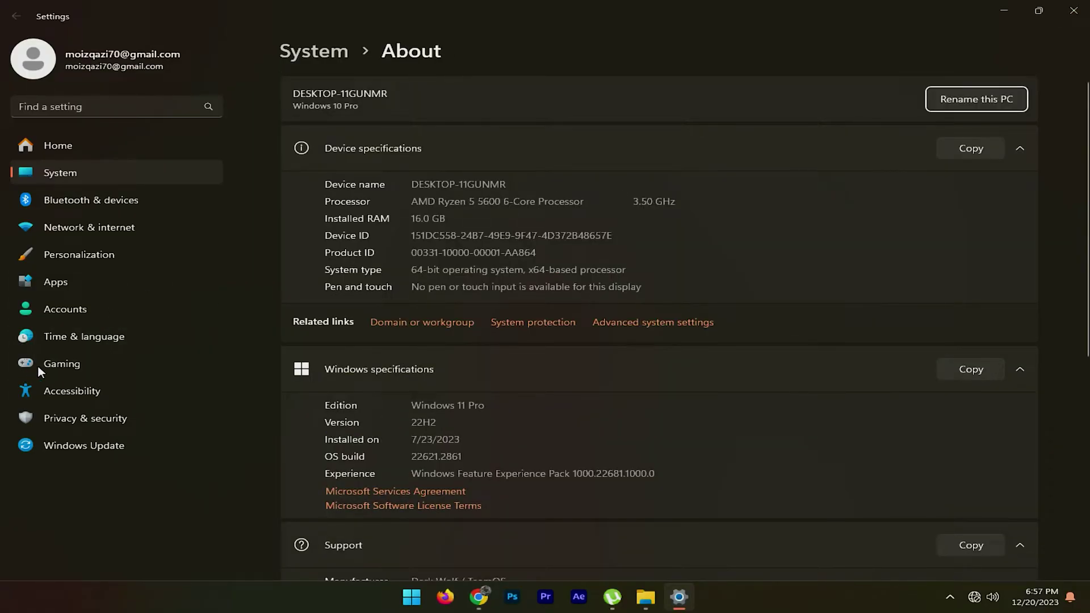
Open the Game Mode page of the Gaming settings and make sure Game Mode is on.
{"action": "left_click", "coordinate": [58, 367]}
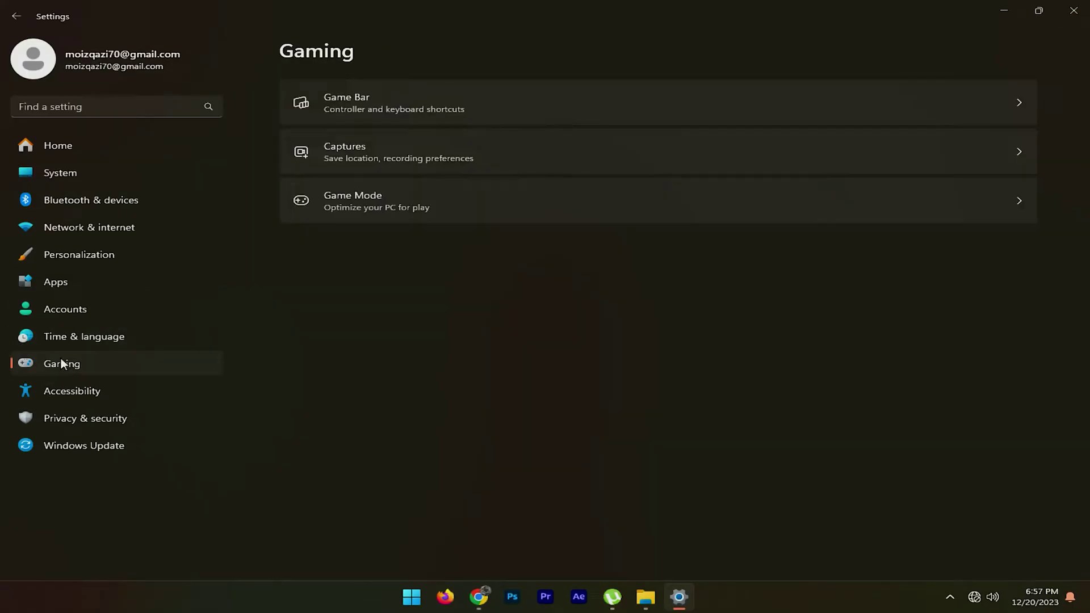
{"action": "left_click", "coordinate": [495, 210]}
{"action": "left_click", "coordinate": [1005, 105]}
{"action": "left_click", "coordinate": [1004, 104]}
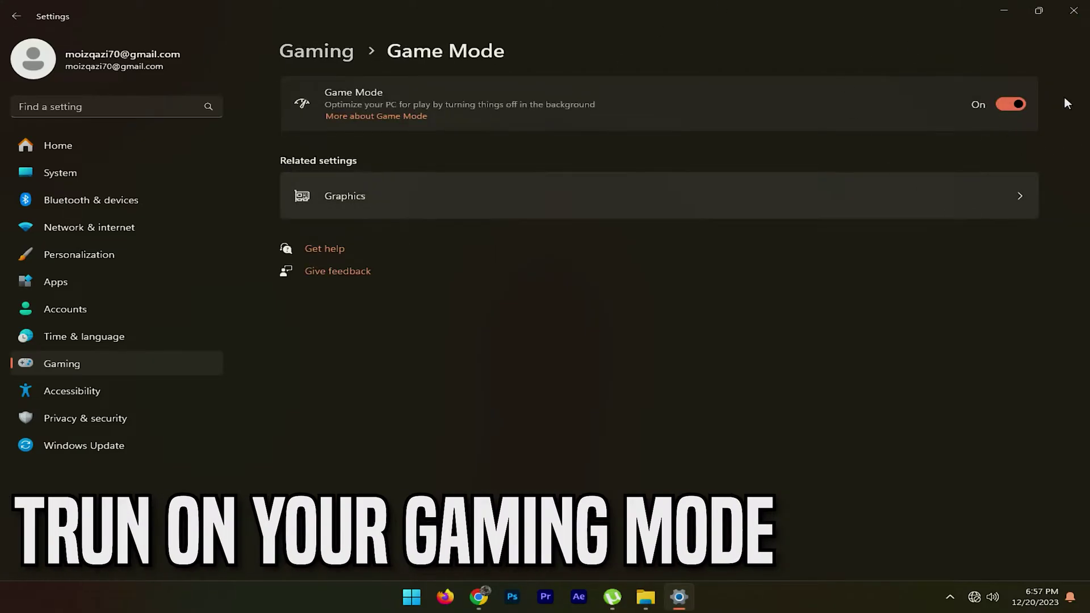
Find GameLoop in the related Graphics settings by searching "game" and save its graphics preference as High performance.
{"action": "left_click", "coordinate": [647, 209]}
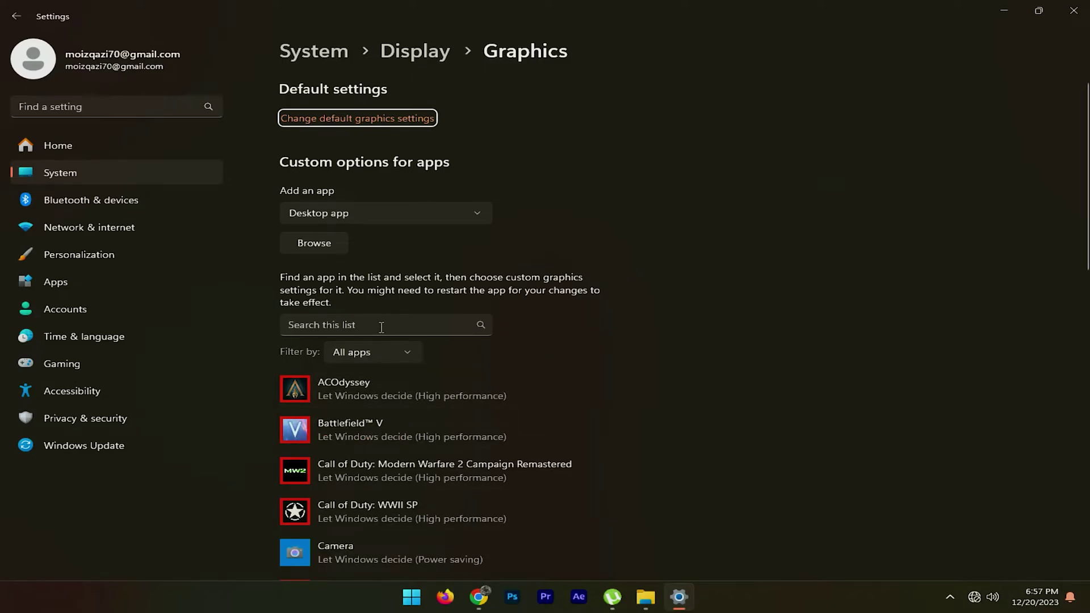
{"action": "left_click", "coordinate": [381, 323]}
{"action": "type", "text": "g"}
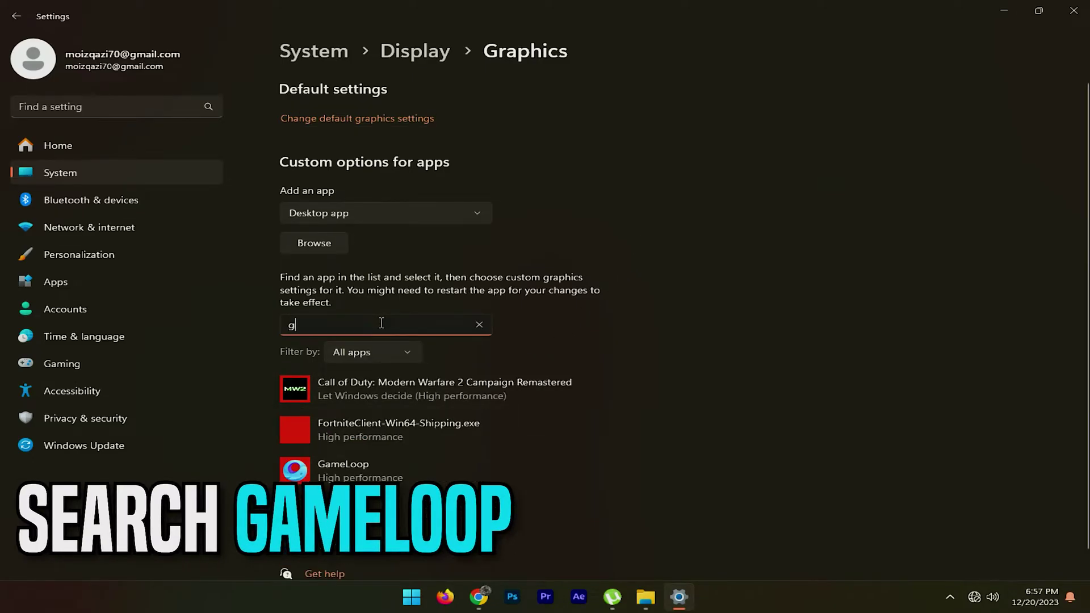
{"action": "type", "text": "ame"}
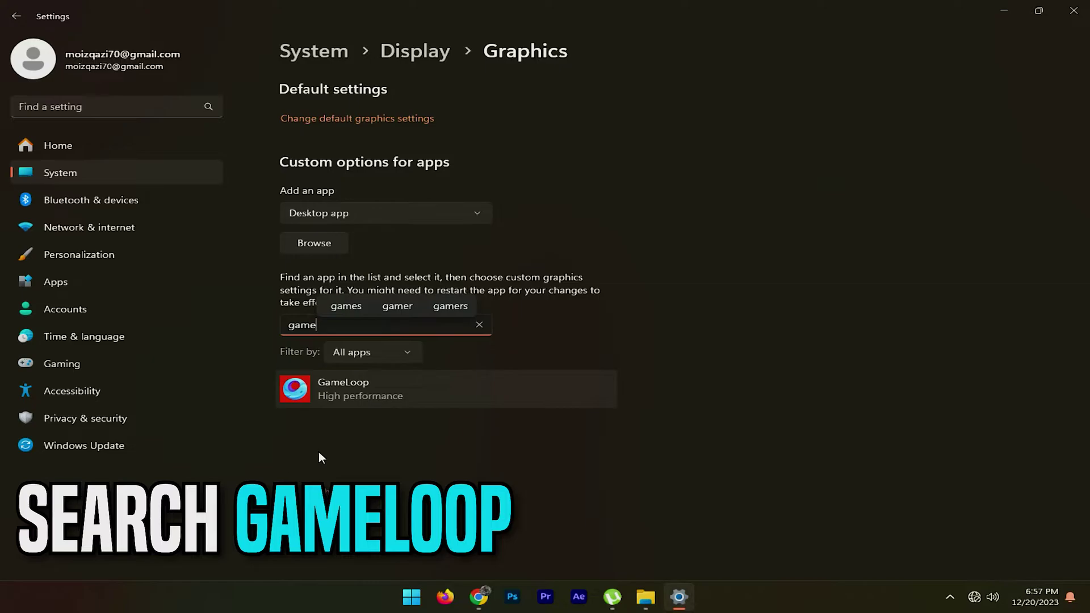
{"action": "left_click", "coordinate": [350, 389]}
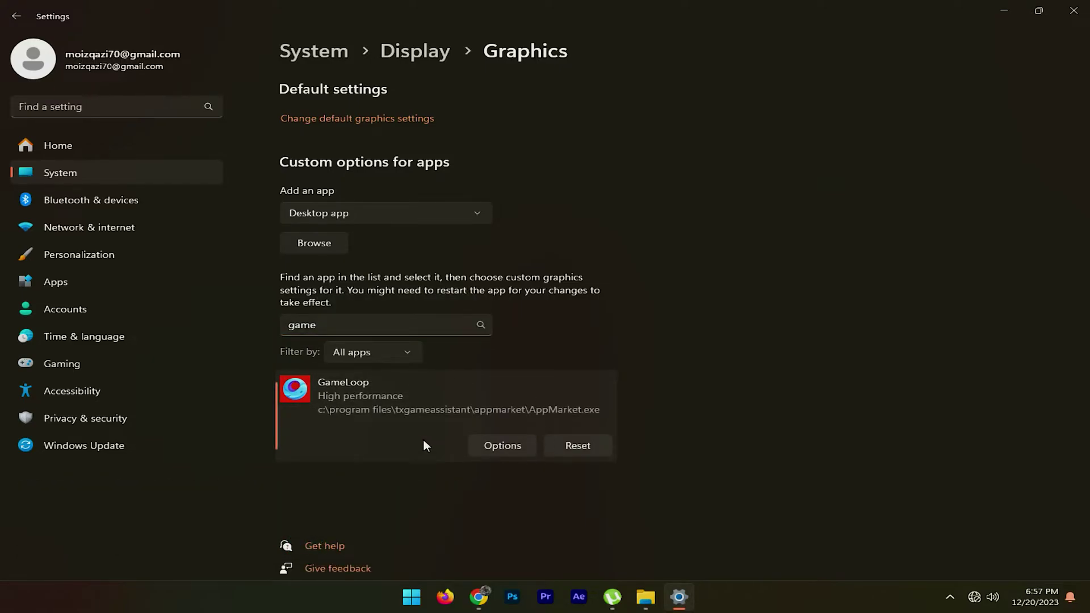
{"action": "left_click", "coordinate": [501, 445]}
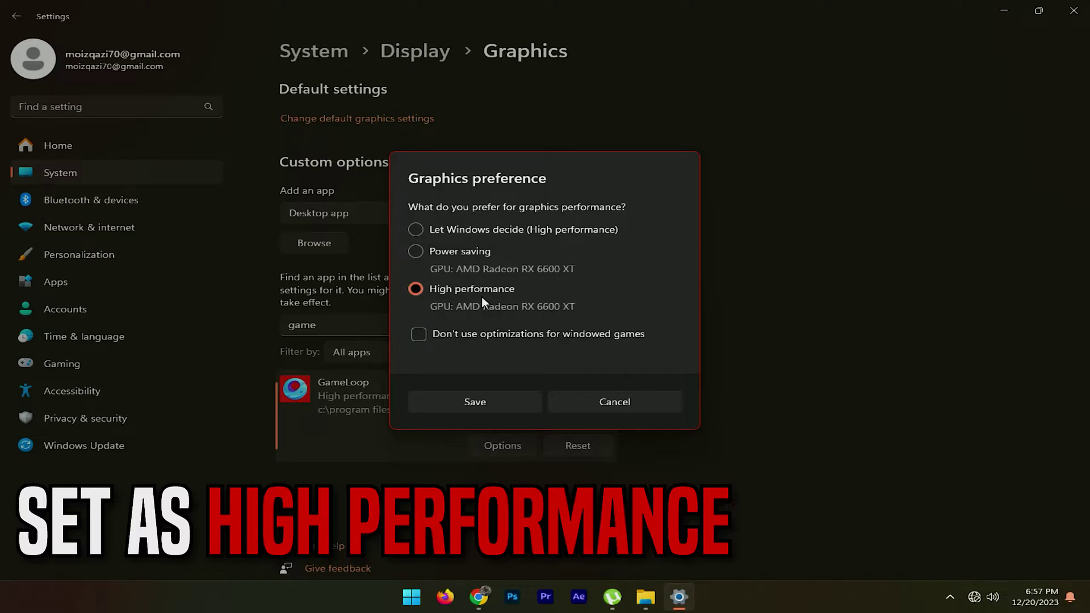
{"action": "left_click", "coordinate": [502, 401]}
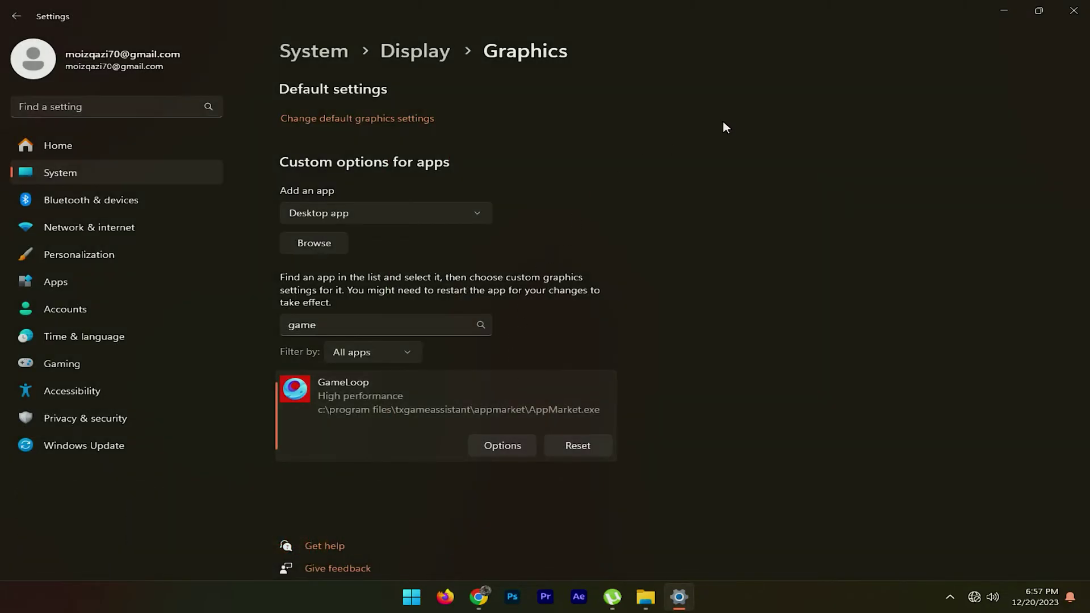
Open the default graphics settings and make sure Optimizations for windowed games is on.
{"action": "left_click", "coordinate": [354, 121]}
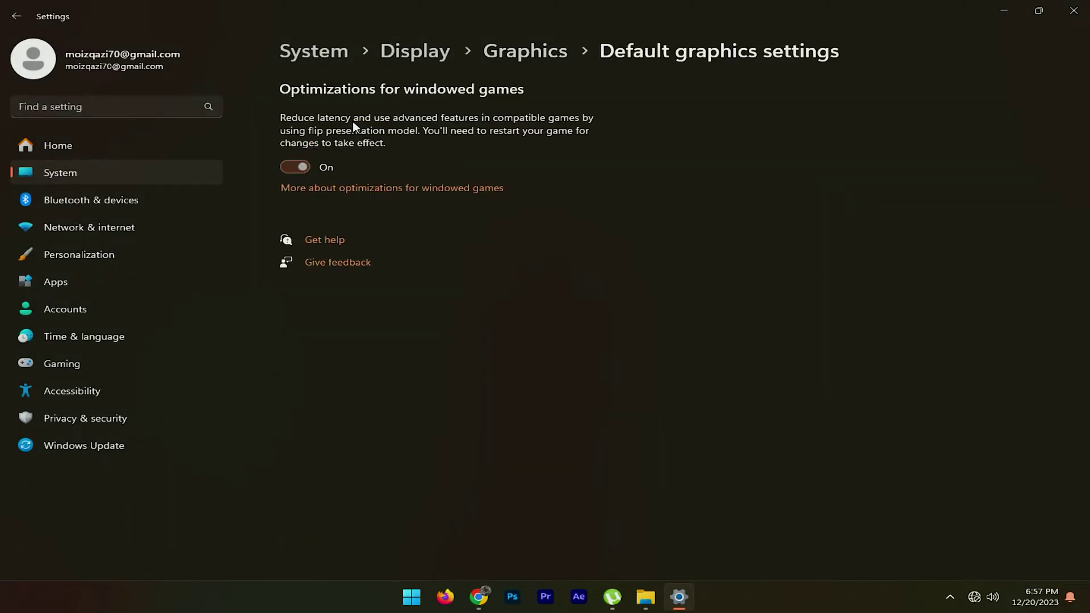
{"action": "left_click", "coordinate": [300, 166]}
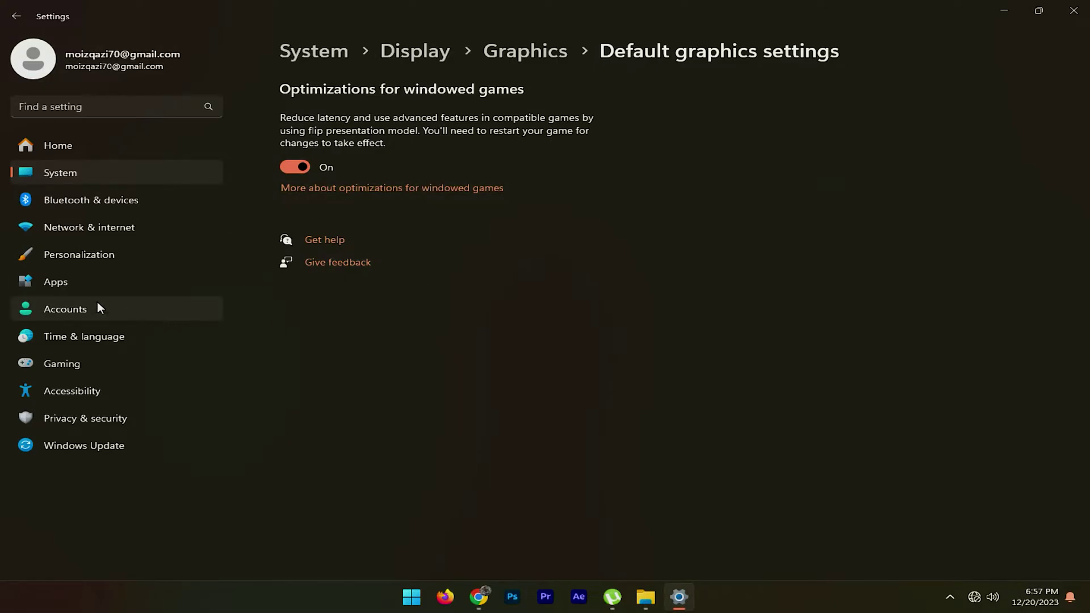
Return to the Gaming settings and open the Game Bar page.
{"action": "left_click", "coordinate": [105, 358]}
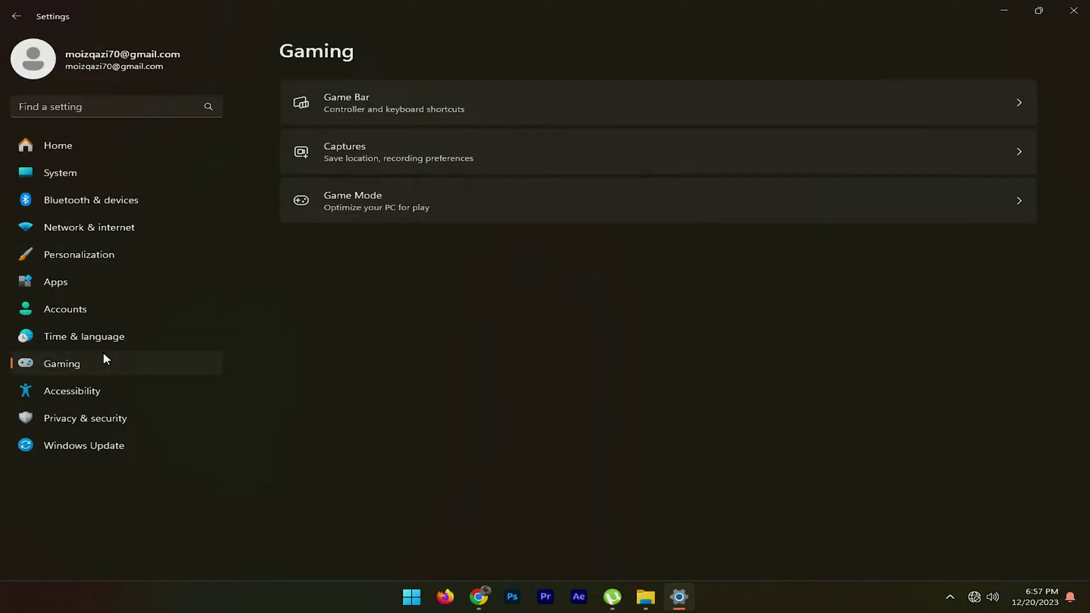
{"action": "left_click", "coordinate": [580, 101]}
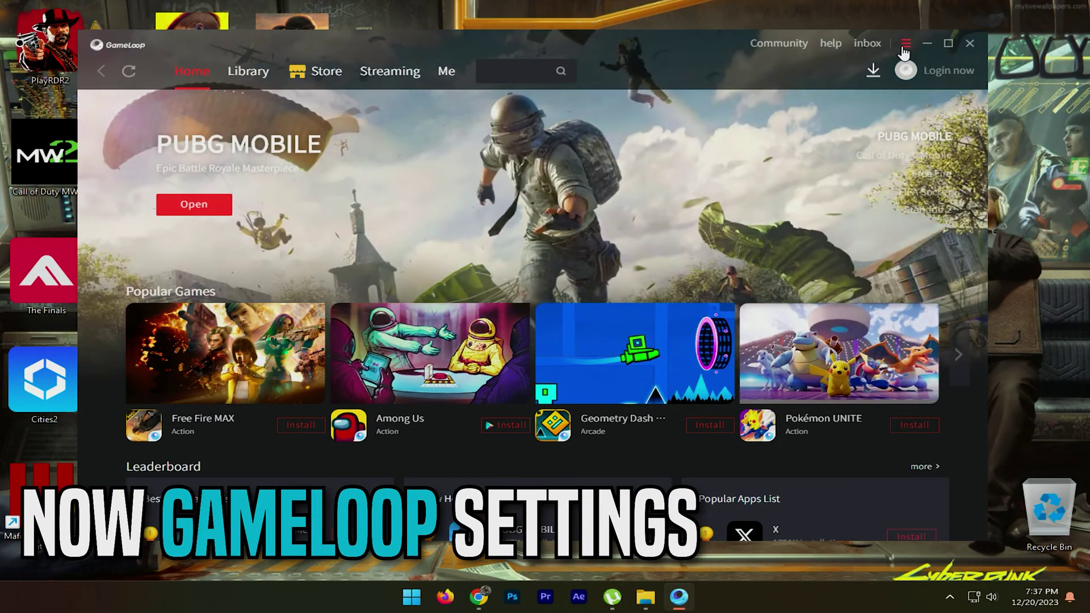
Open the GameLoop settings and review the General options on the Basic page.
{"action": "left_click", "coordinate": [905, 47]}
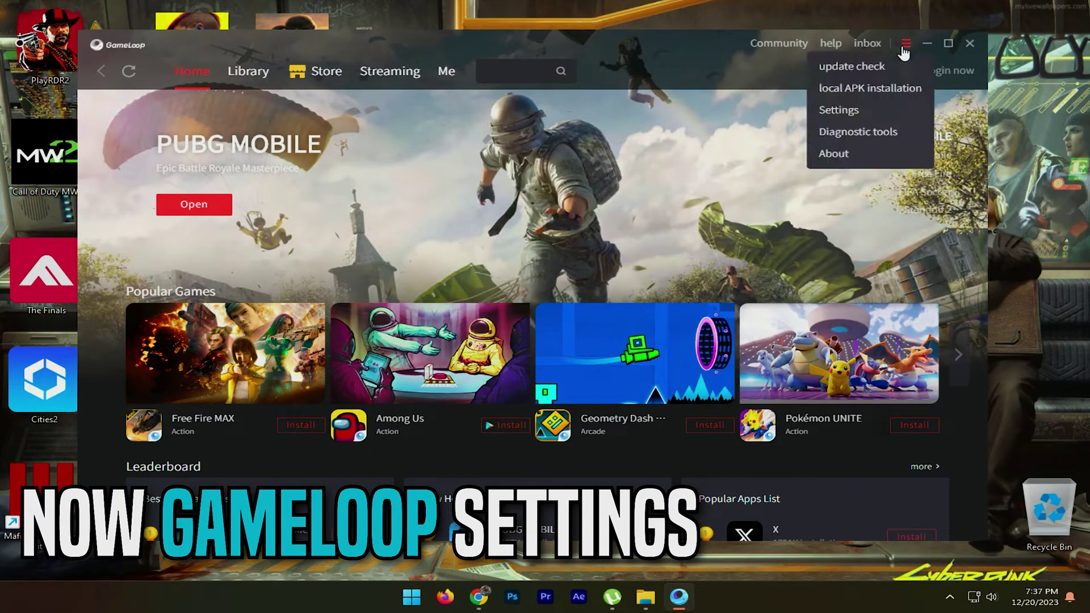
{"action": "left_click", "coordinate": [856, 113]}
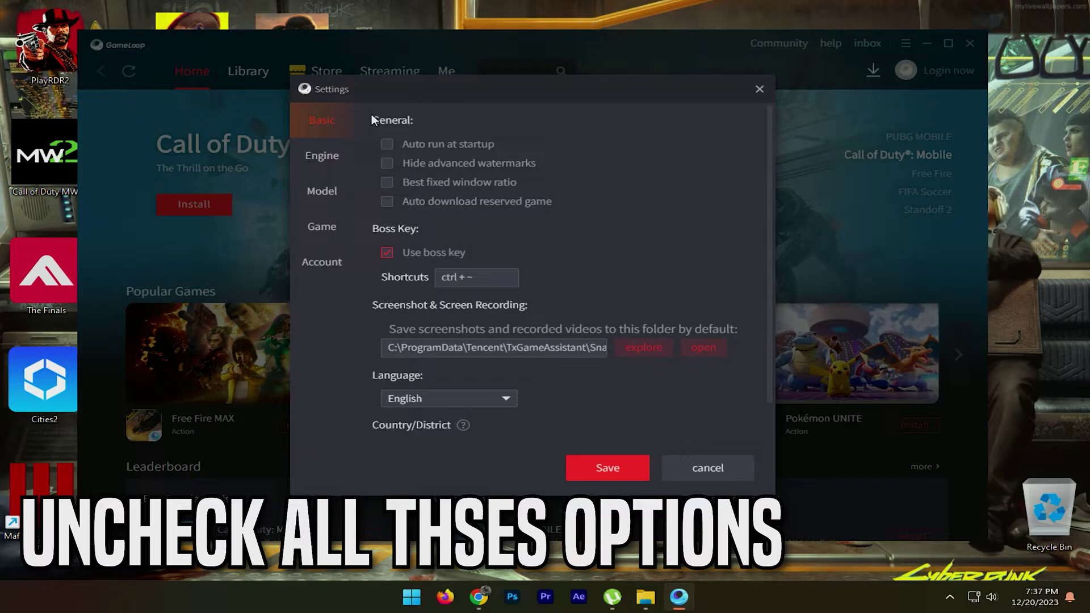
{"action": "scroll", "coordinate": [618, 230], "scroll_direction": "down", "scroll_amount": 1}
{"action": "scroll", "coordinate": [618, 230], "scroll_direction": "up", "scroll_amount": 1}
In the Engine settings, set the screen rendering mode to DirectX+ and turn off Root Authority and adb Debugging.
{"action": "left_click", "coordinate": [323, 158]}
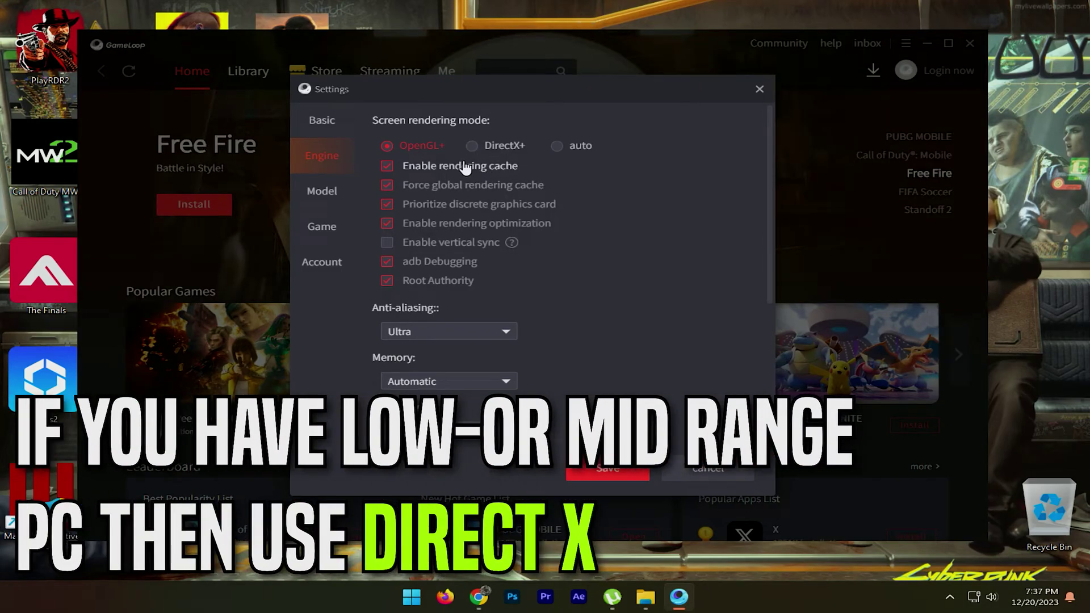
{"action": "left_click", "coordinate": [475, 146]}
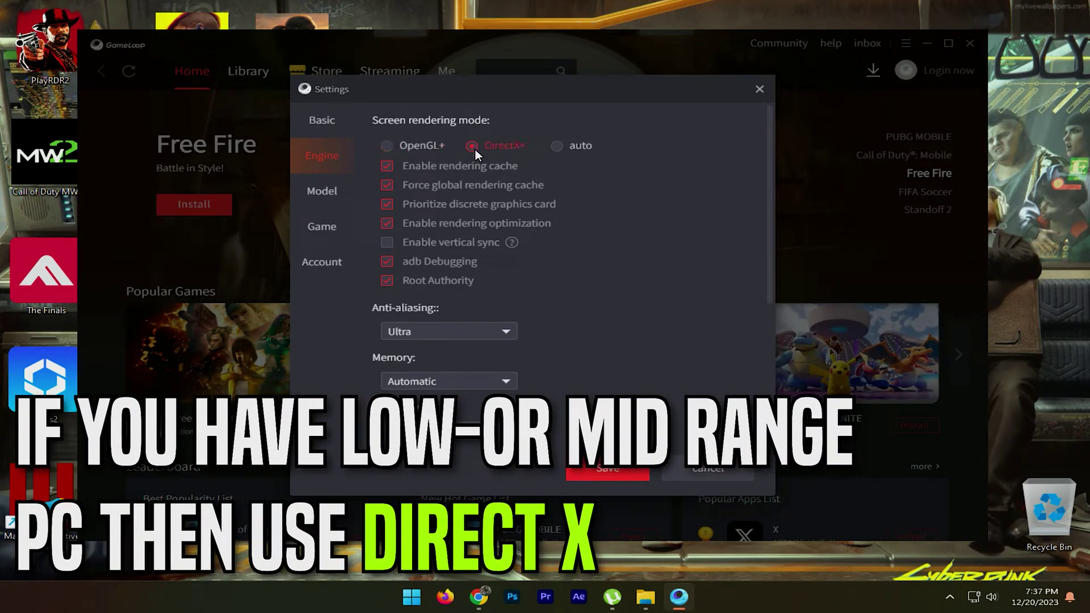
{"action": "left_click", "coordinate": [387, 281]}
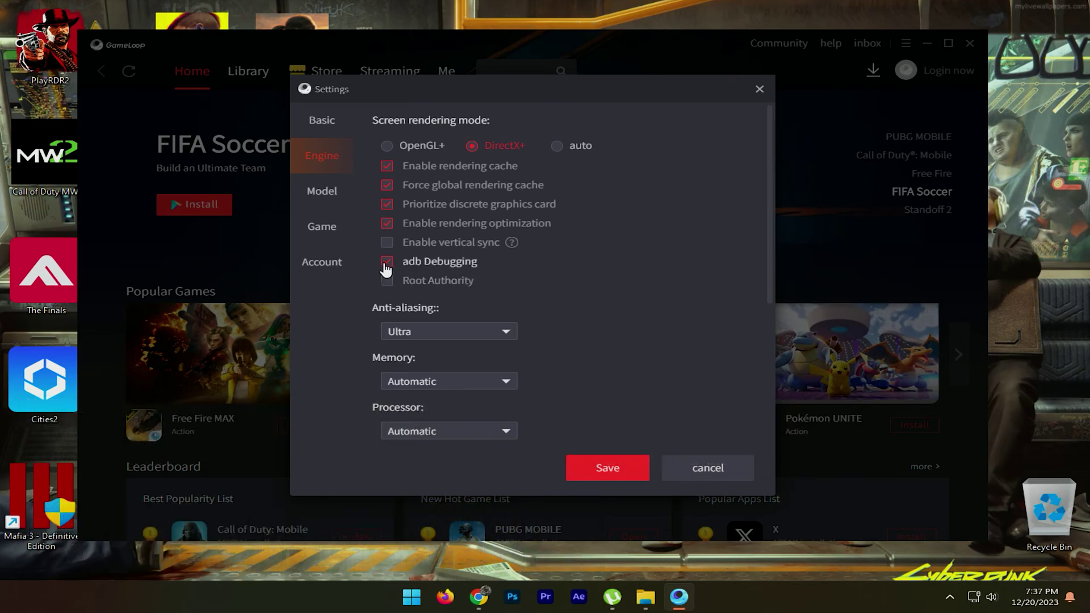
{"action": "left_click", "coordinate": [386, 262]}
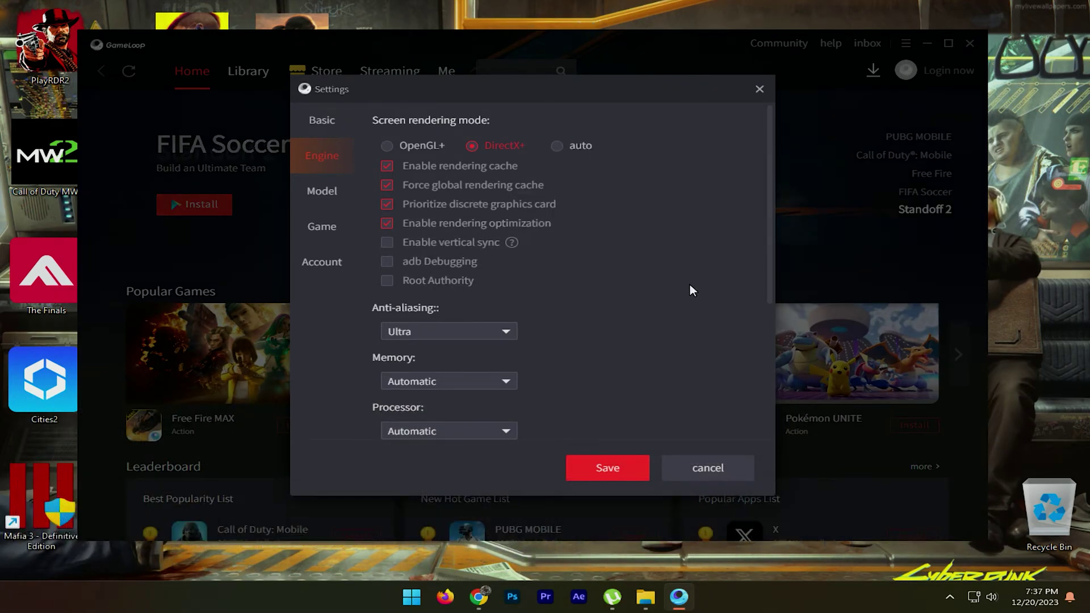
Keep the engine's anti-aliasing at Ultra and set its memory to 8192M.
{"action": "scroll", "coordinate": [630, 250], "scroll_direction": "down", "scroll_amount": 2}
{"action": "left_click", "coordinate": [413, 264]}
{"action": "left_click", "coordinate": [413, 264]}
{"action": "left_click", "coordinate": [429, 267]}
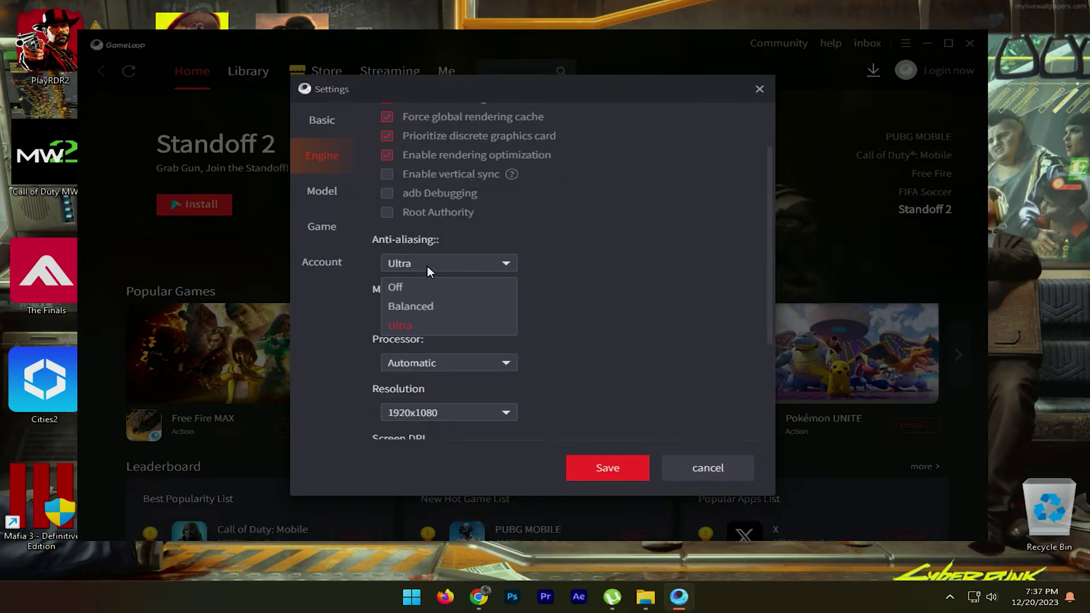
{"action": "left_click", "coordinate": [410, 324]}
{"action": "left_click", "coordinate": [412, 313]}
{"action": "scroll", "coordinate": [449, 368], "scroll_direction": "down", "scroll_amount": 1}
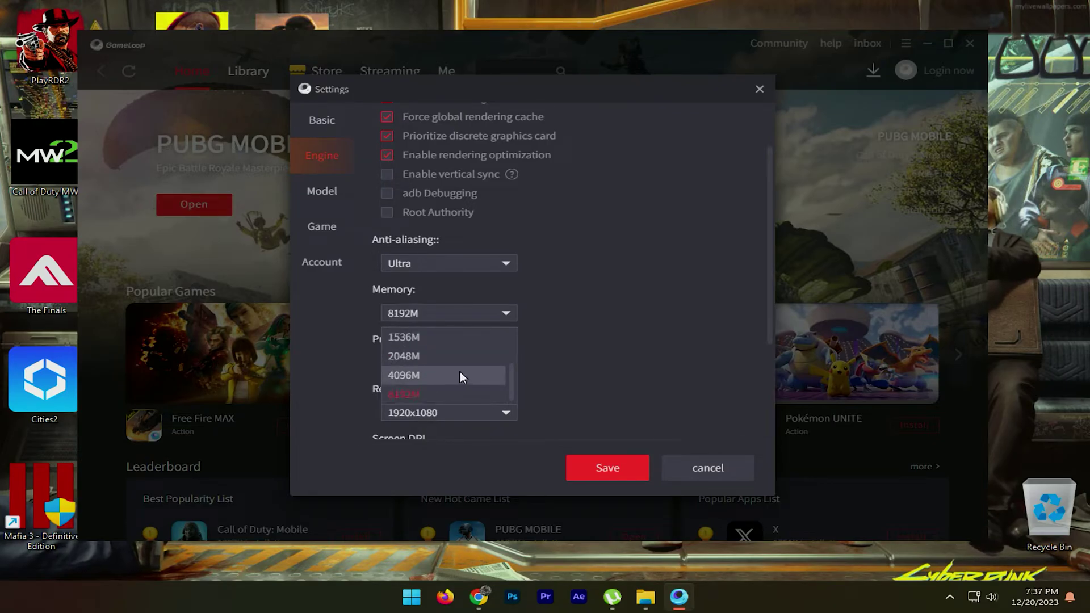
{"action": "left_click", "coordinate": [653, 332]}
Set the engine's processor value to 8.
{"action": "scroll", "coordinate": [636, 335], "scroll_direction": "down", "scroll_amount": 1}
{"action": "left_click", "coordinate": [471, 346]}
{"action": "left_click", "coordinate": [471, 347]}
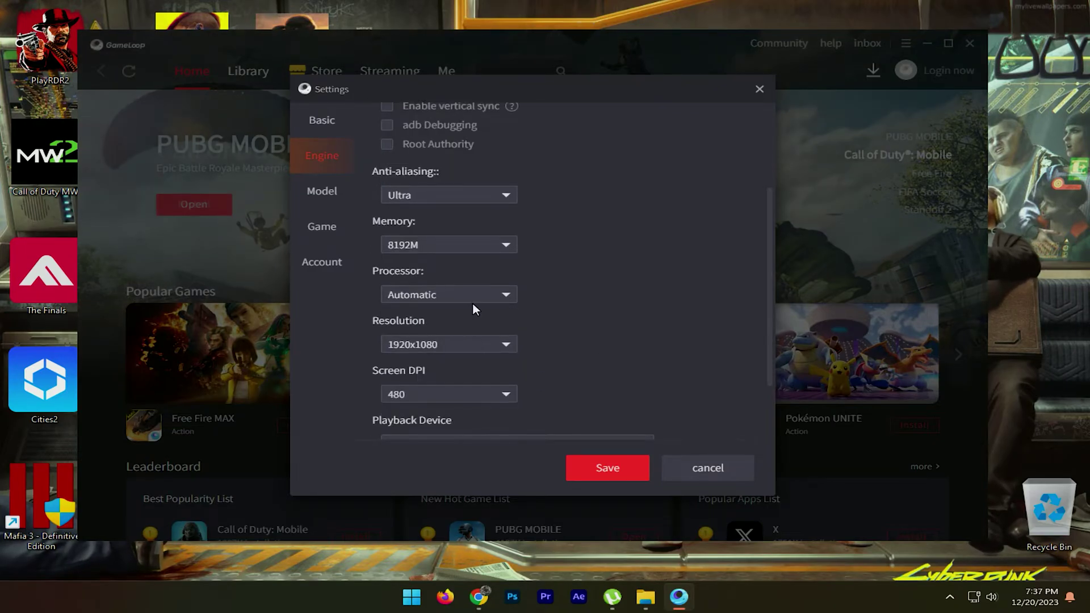
{"action": "left_click", "coordinate": [473, 294]}
{"action": "left_click", "coordinate": [405, 375]}
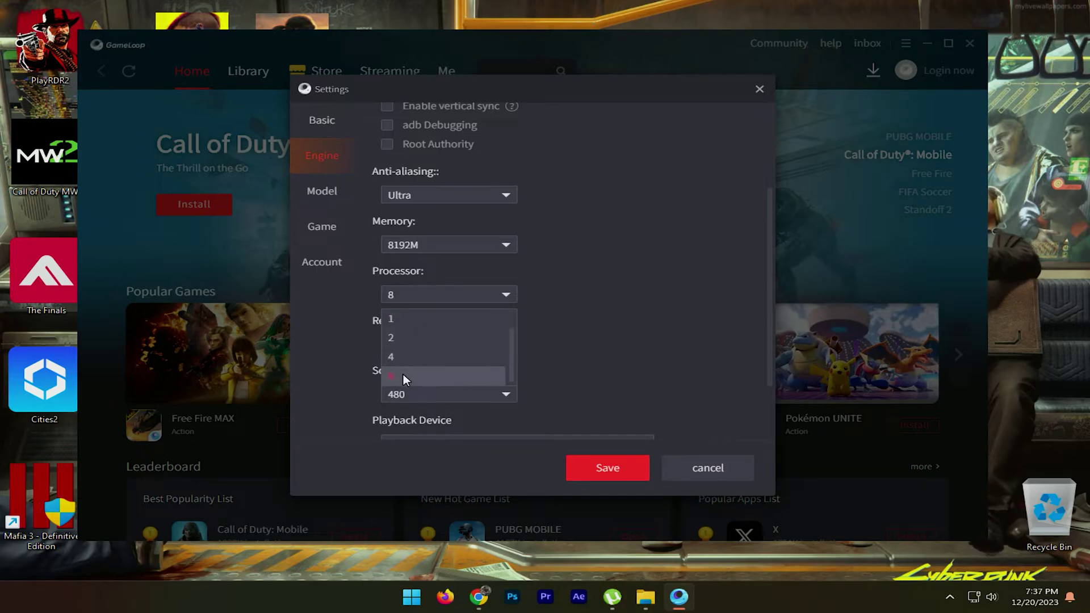
{"action": "left_click", "coordinate": [486, 298]}
{"action": "left_click", "coordinate": [665, 331]}
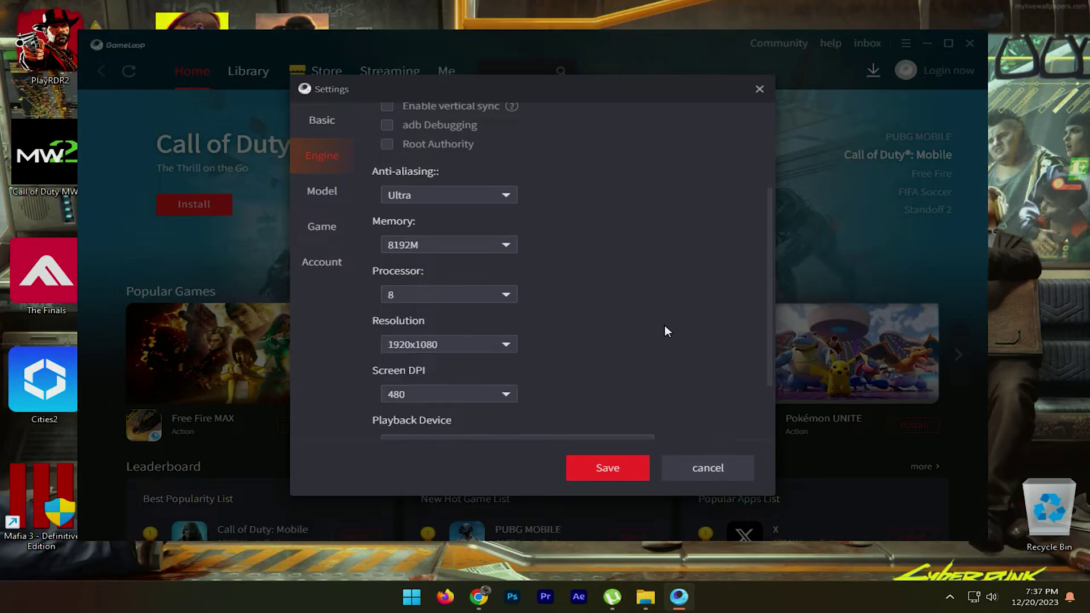
Set the engine's resolution to 1280x720.
{"action": "scroll", "coordinate": [624, 331], "scroll_direction": "down", "scroll_amount": 1}
{"action": "left_click", "coordinate": [497, 262]}
{"action": "left_click", "coordinate": [624, 292]}
{"action": "left_click", "coordinate": [477, 255]}
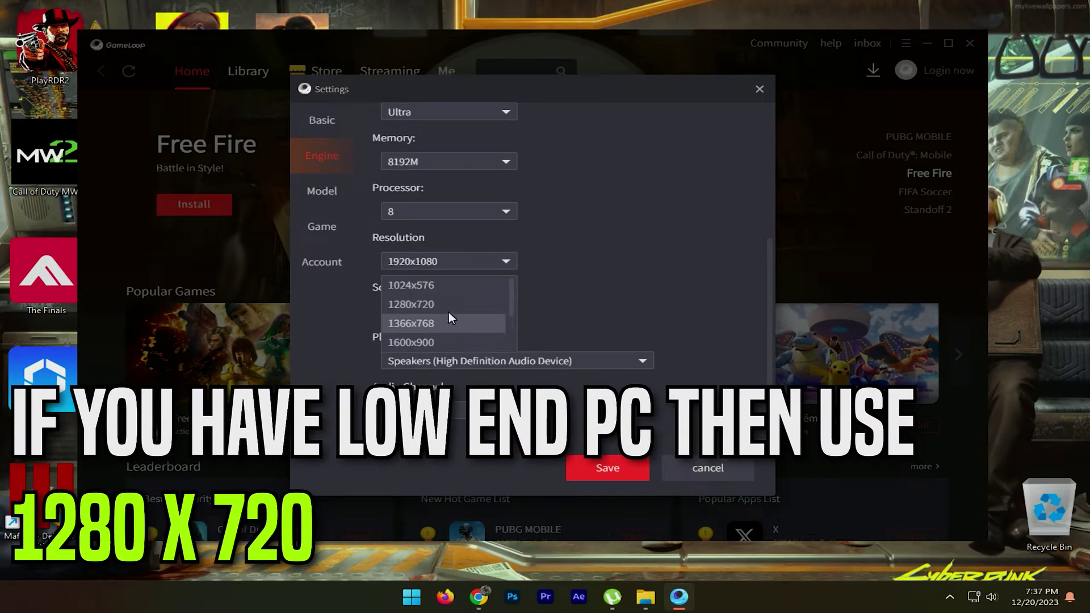
{"action": "left_click", "coordinate": [413, 305]}
Set the engine's resolution to 1920x1080 and keep the screen DPI at 480.
{"action": "left_click", "coordinate": [434, 261]}
{"action": "scroll", "coordinate": [445, 307], "scroll_direction": "down", "scroll_amount": 2}
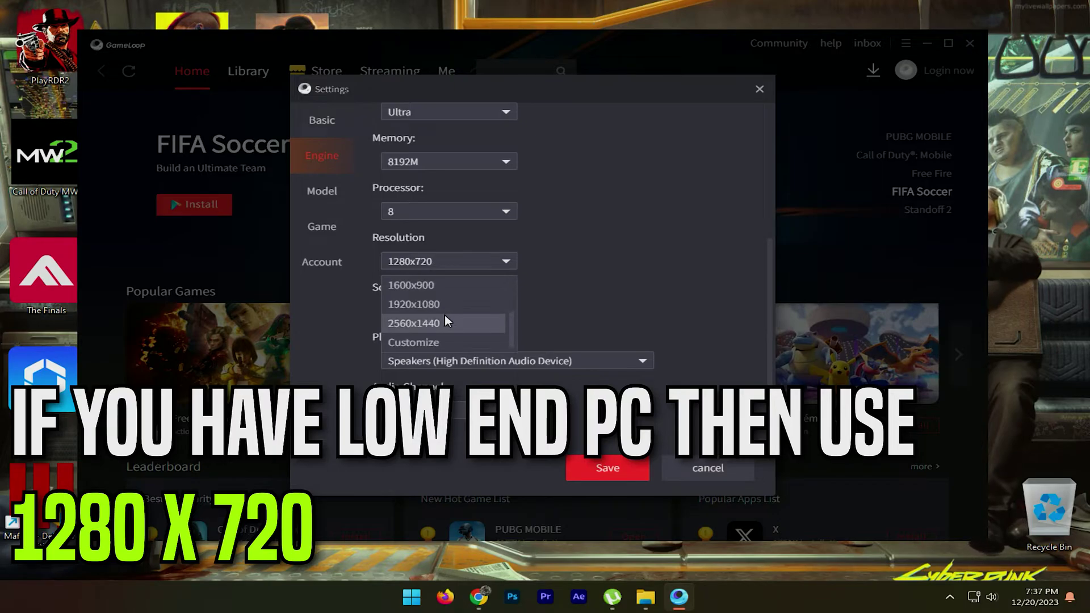
{"action": "left_click", "coordinate": [421, 310]}
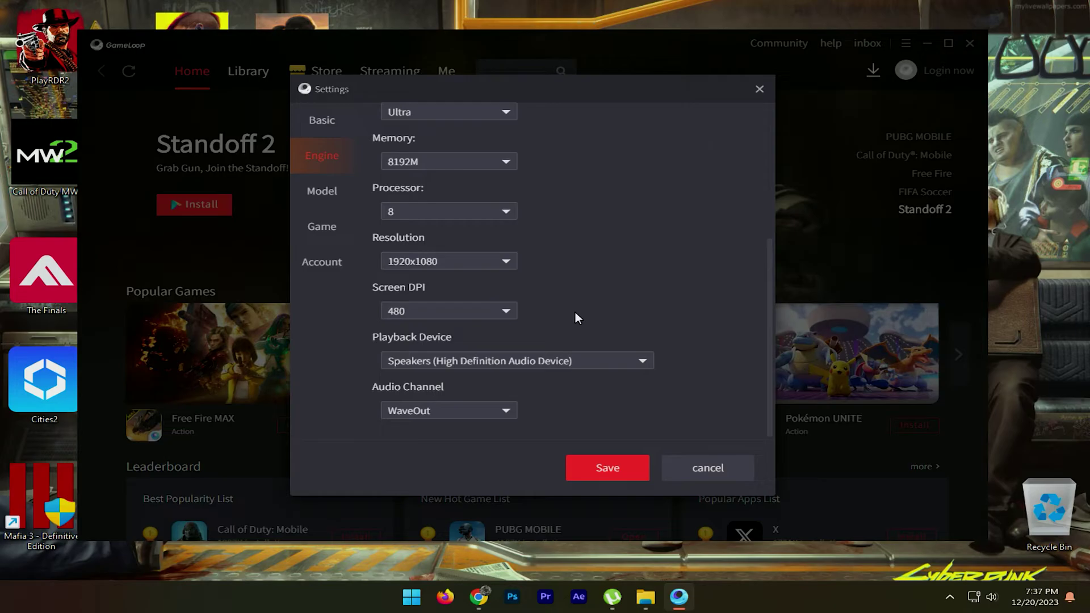
{"action": "left_click", "coordinate": [480, 310]}
{"action": "scroll", "coordinate": [449, 392], "scroll_direction": "down", "scroll_amount": 2}
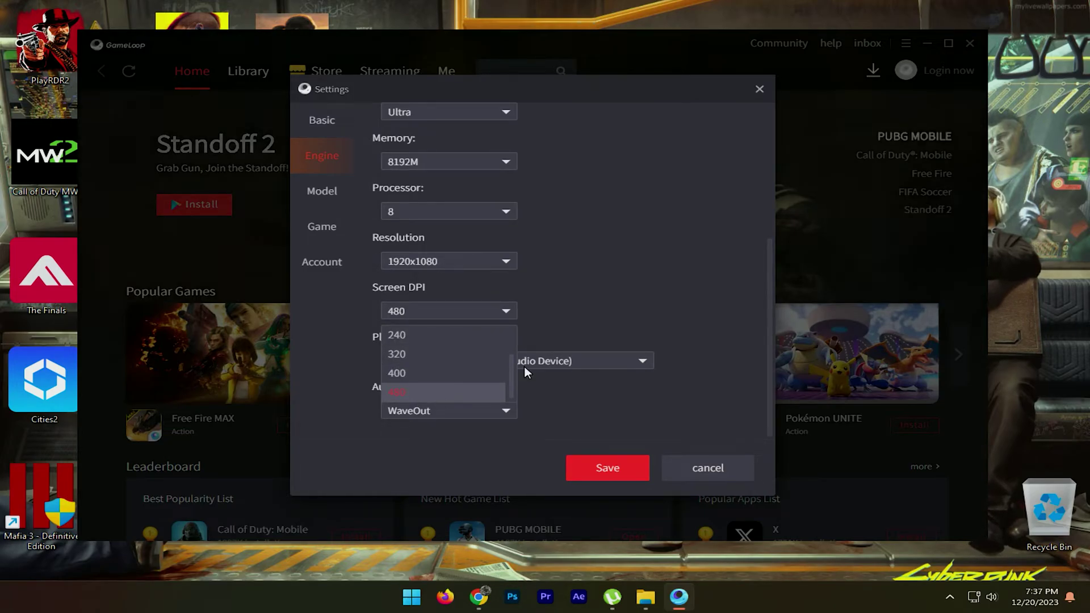
{"action": "left_click", "coordinate": [627, 312]}
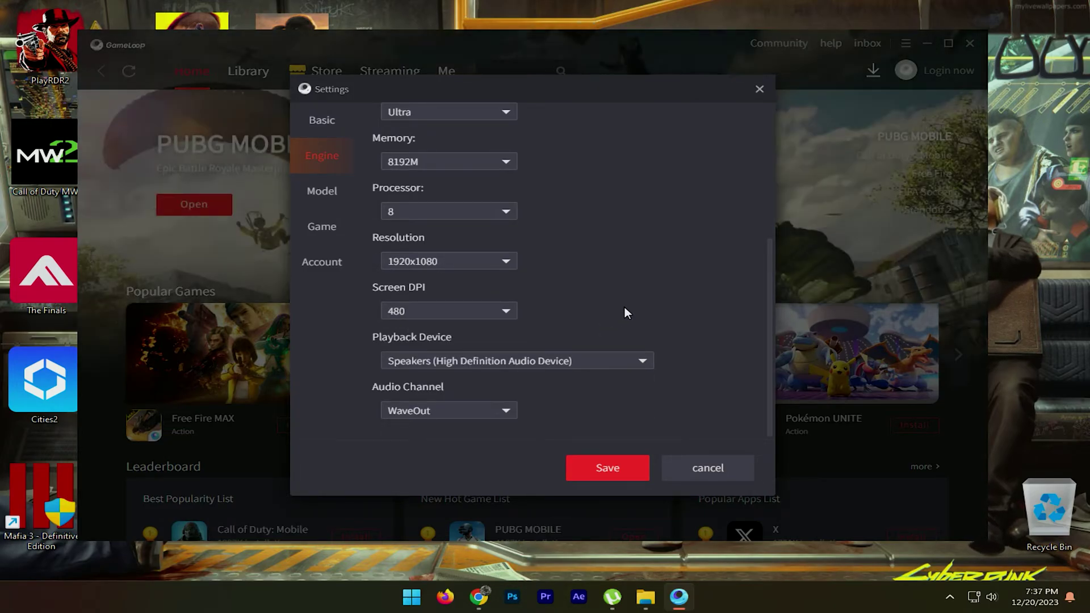
In the Game settings for PUBG MOBILE, choose HD 1080P definition and Balanced graphics quality, and save the settings.
{"action": "left_click", "coordinate": [322, 193]}
{"action": "left_click", "coordinate": [323, 234]}
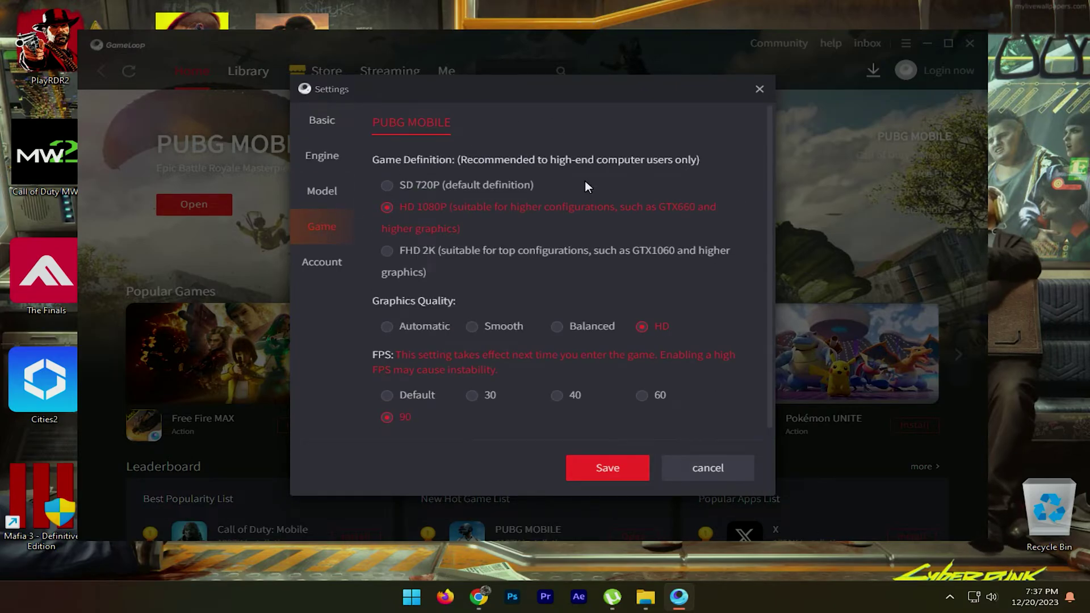
{"action": "left_click", "coordinate": [389, 186]}
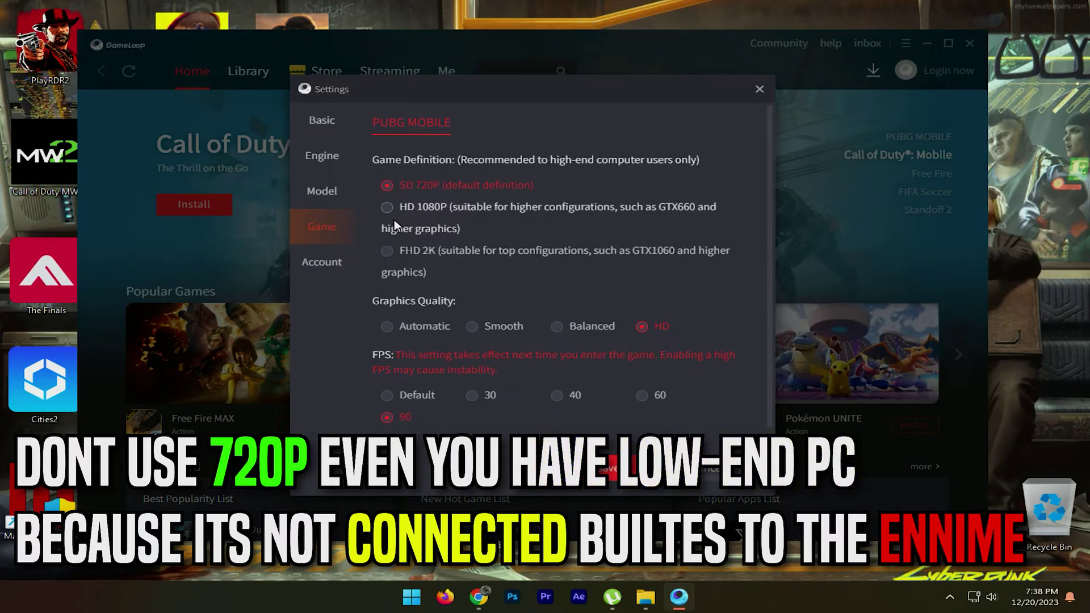
{"action": "left_click", "coordinate": [442, 208]}
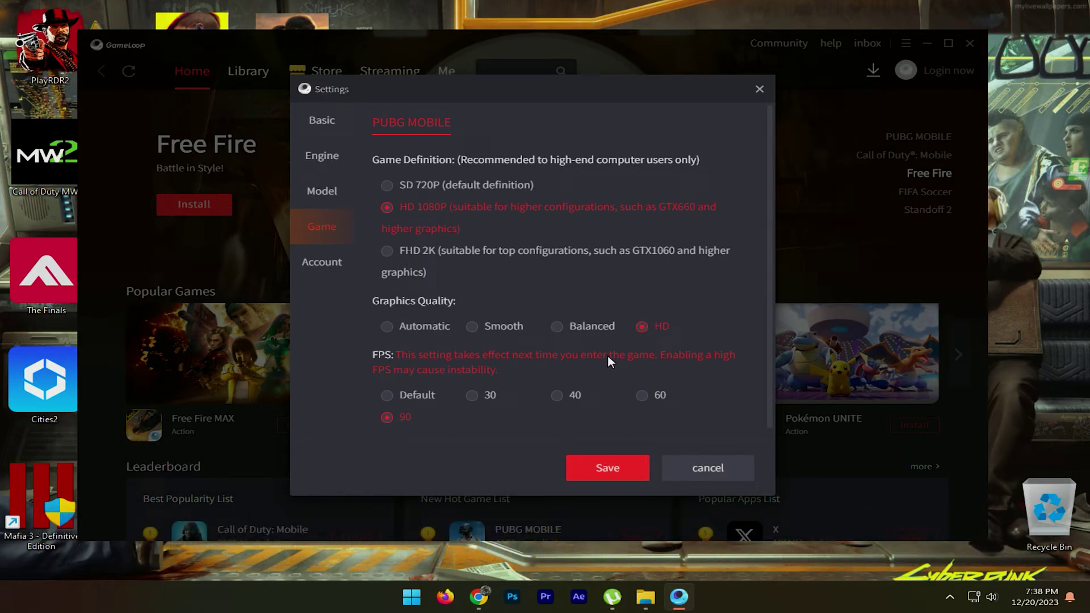
{"action": "left_click", "coordinate": [557, 329]}
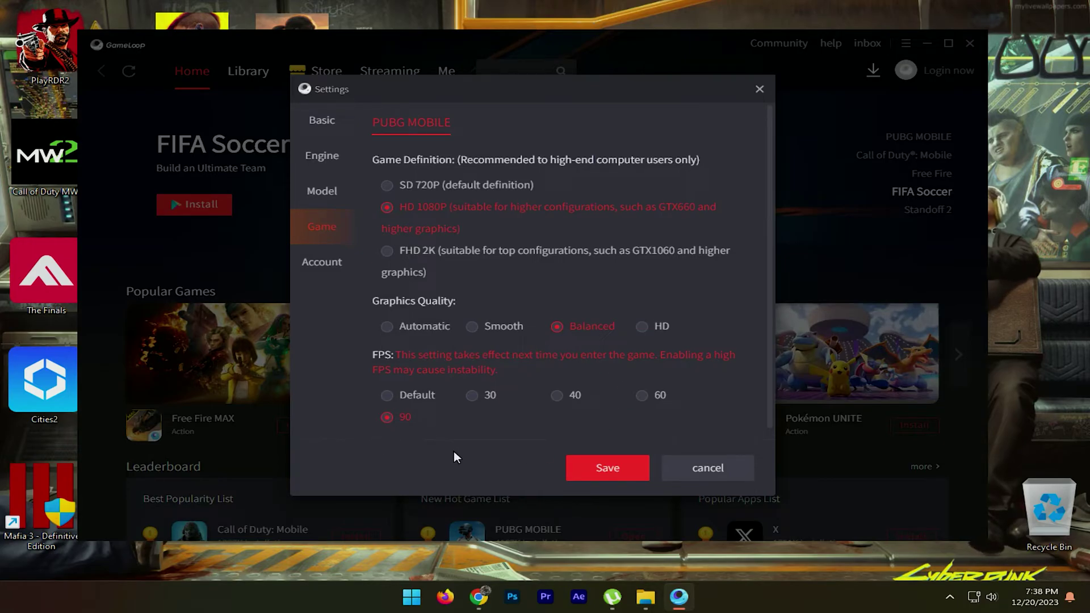
{"action": "left_click", "coordinate": [605, 478]}
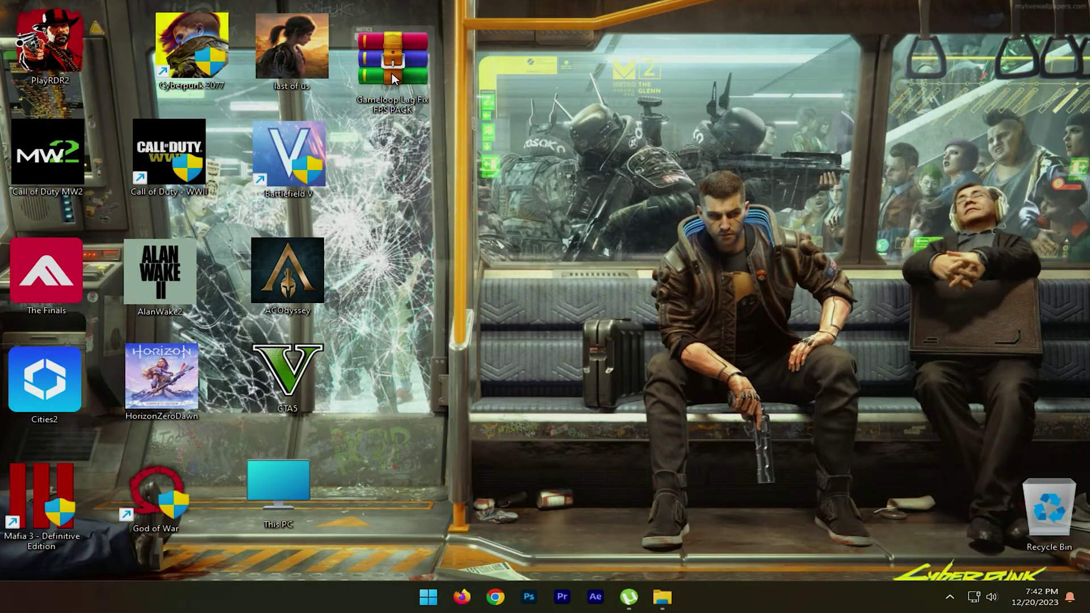
Open the Gameloop Lag Fix FPS PACK archive from the desktop and extract its folder to the desktop.
{"action": "double_click", "coordinate": [391, 73]}
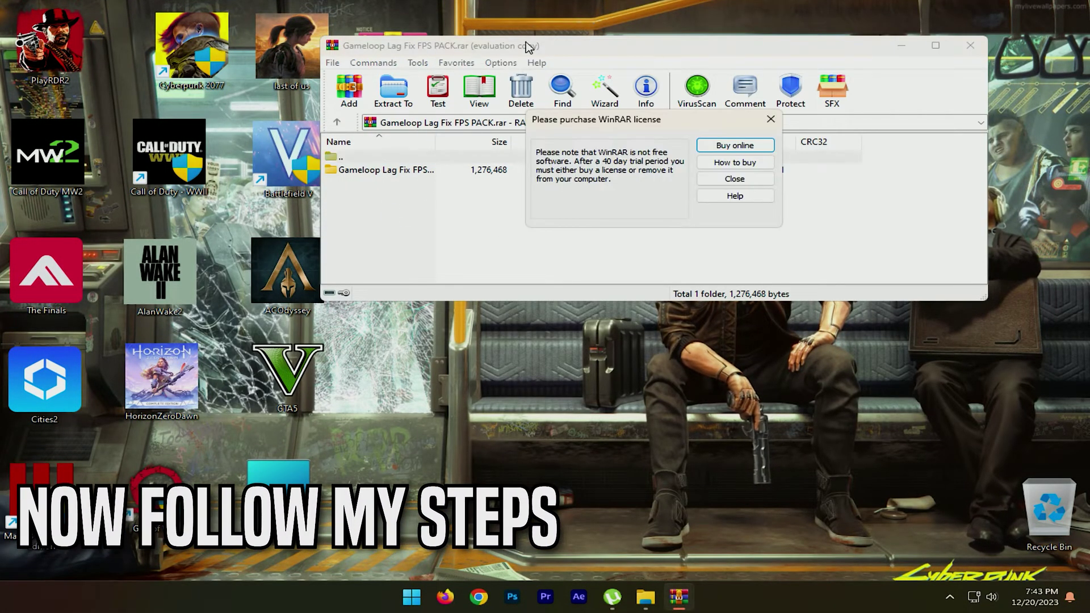
{"action": "left_click", "coordinate": [771, 120]}
{"action": "left_click_drag", "start_coordinate": [599, 53], "coordinate": [758, 59]}
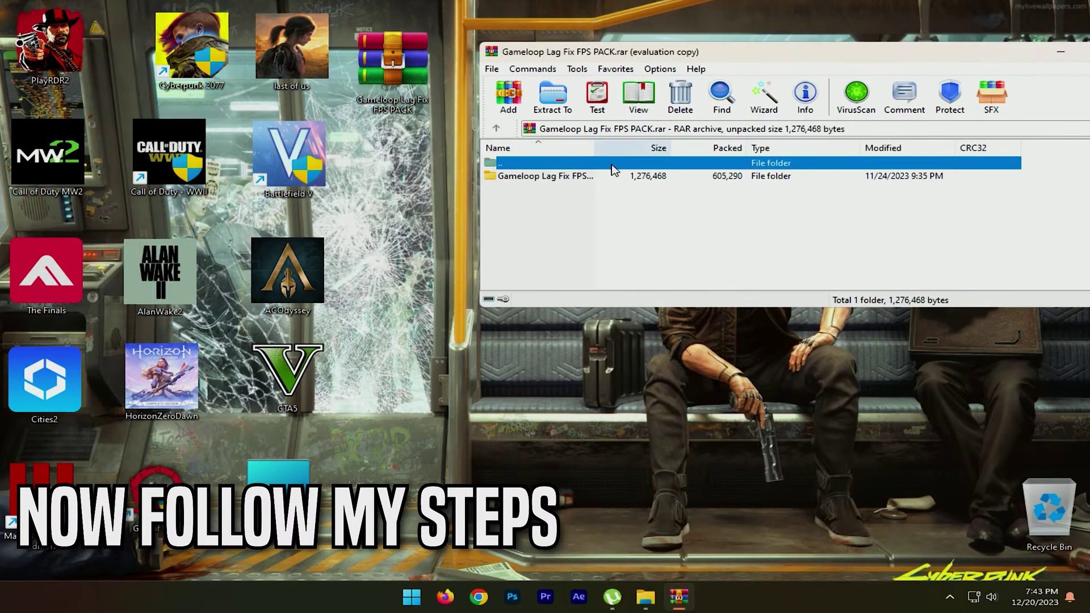
{"action": "left_click_drag", "start_coordinate": [603, 182], "coordinate": [444, 367]}
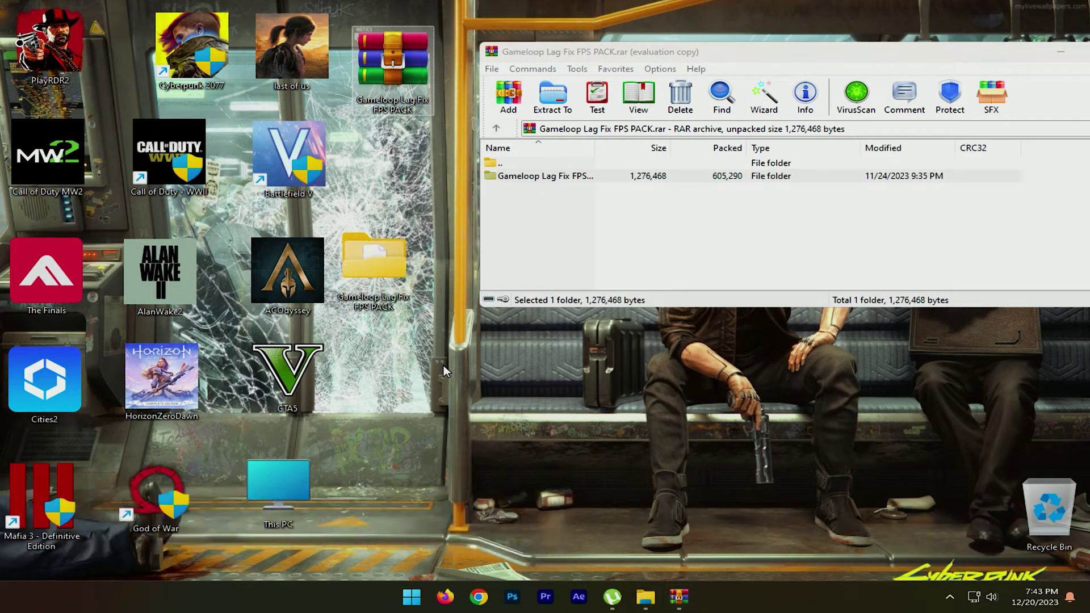
{"action": "left_click_drag", "start_coordinate": [779, 63], "coordinate": [360, 222]}
{"action": "left_click", "coordinate": [639, 211]}
{"action": "left_click_drag", "start_coordinate": [394, 264], "coordinate": [469, 192]}
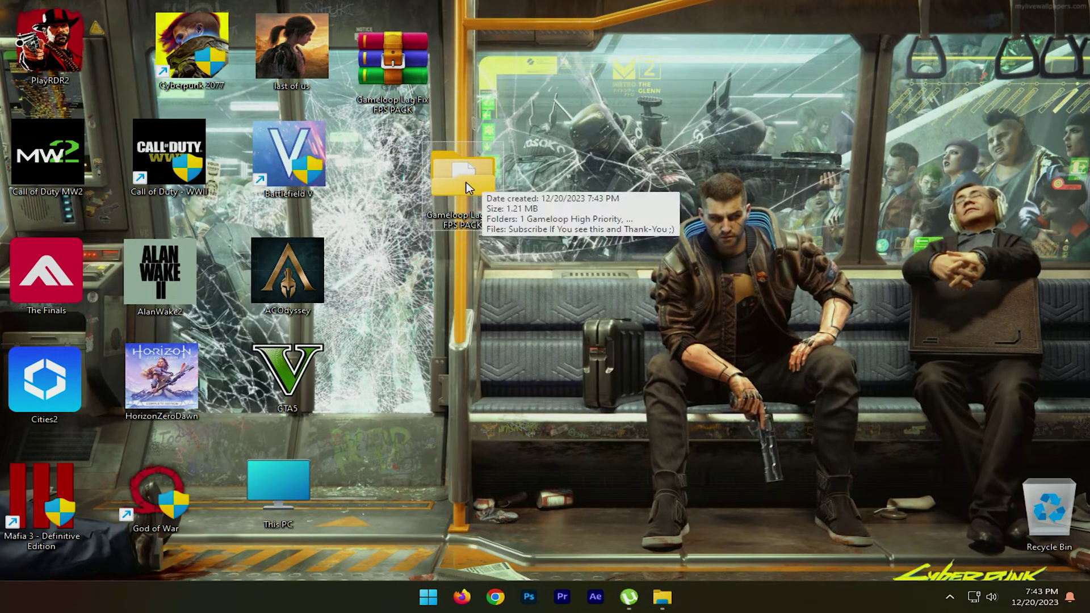
Open the extracted Gameloop Lag Fix FPS PACK folder and merge Gameloop High Priority from "1 Gameloop High Priority" into the registry.
{"action": "double_click", "coordinate": [466, 182]}
{"action": "left_click_drag", "start_coordinate": [375, 468], "coordinate": [301, 117]}
{"action": "left_click", "coordinate": [400, 419]}
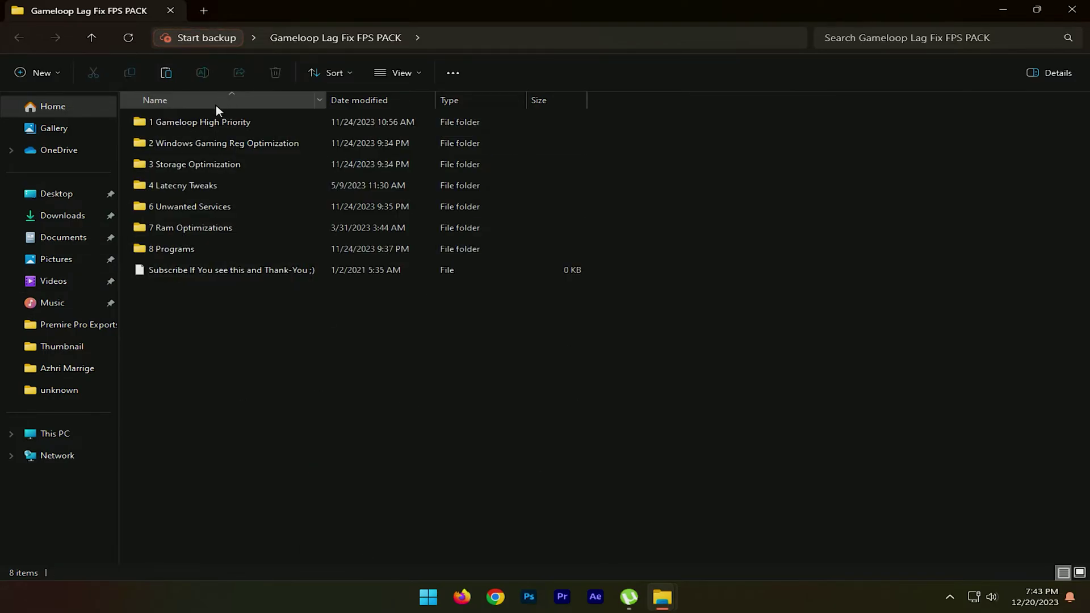
{"action": "double_click", "coordinate": [200, 125]}
{"action": "double_click", "coordinate": [207, 123]}
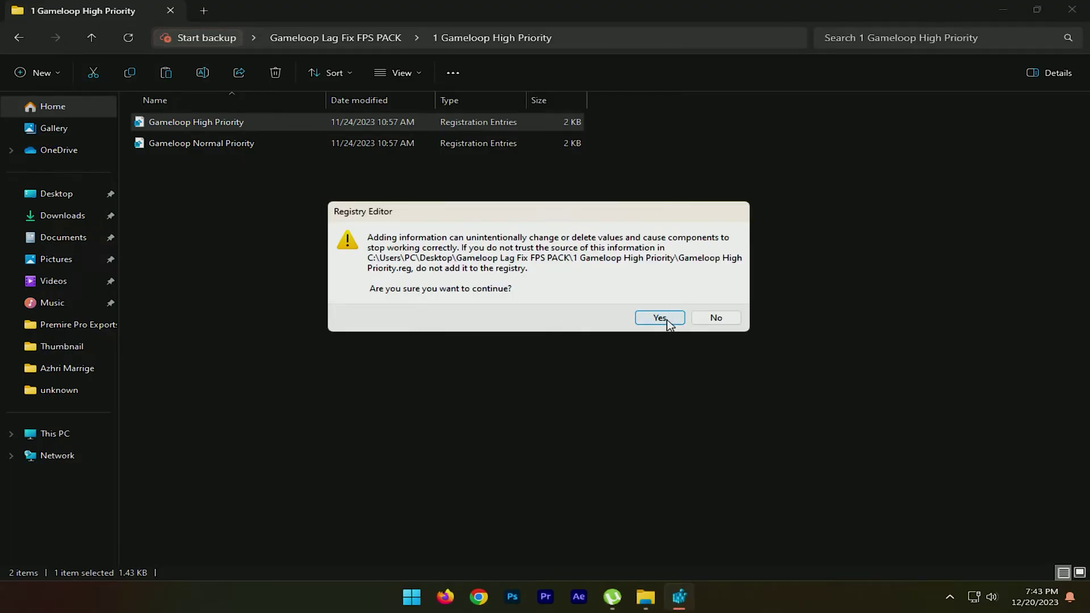
{"action": "left_click", "coordinate": [660, 318]}
{"action": "left_click", "coordinate": [712, 303]}
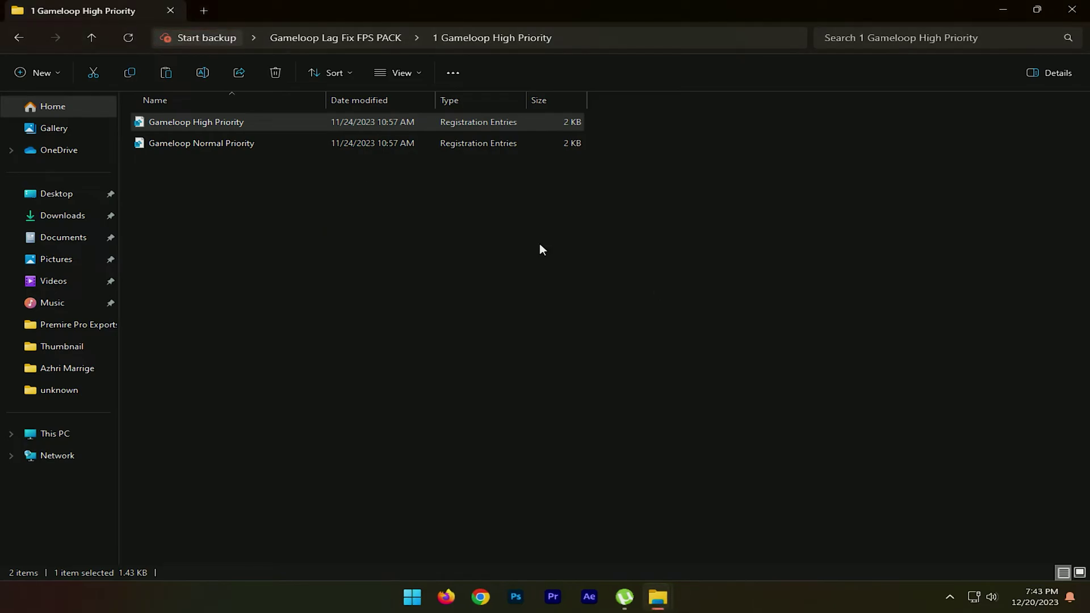
Go to the "2 Windows Gaming Reg Optimization" folder and merge CPU Performance Boost into the registry.
{"action": "left_click", "coordinate": [18, 38]}
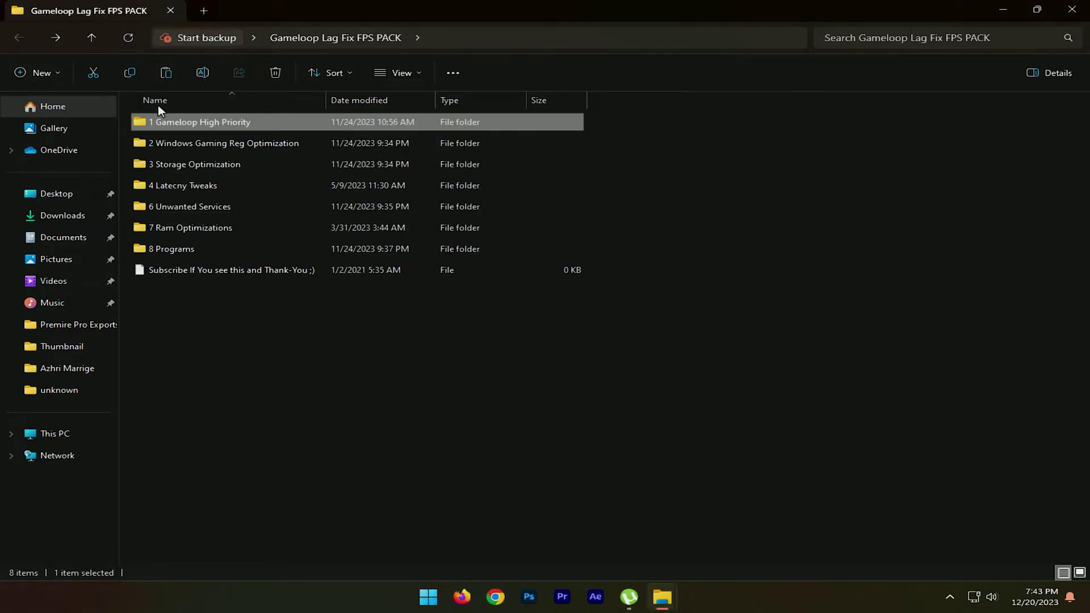
{"action": "double_click", "coordinate": [170, 145]}
{"action": "left_click", "coordinate": [202, 125]}
{"action": "double_click", "coordinate": [202, 125]}
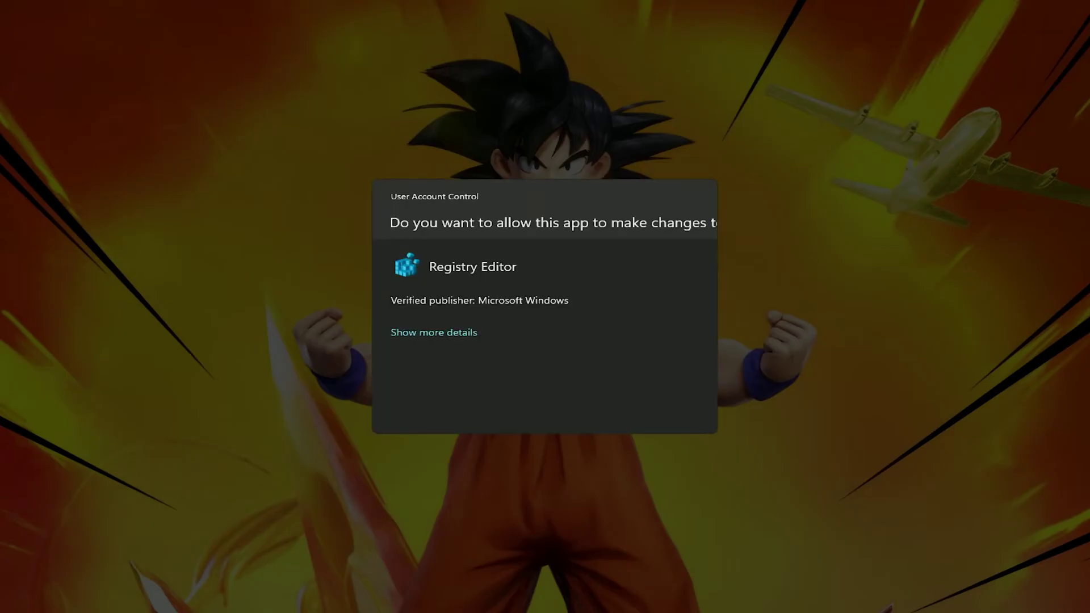
{"action": "left_click", "coordinate": [475, 410]}
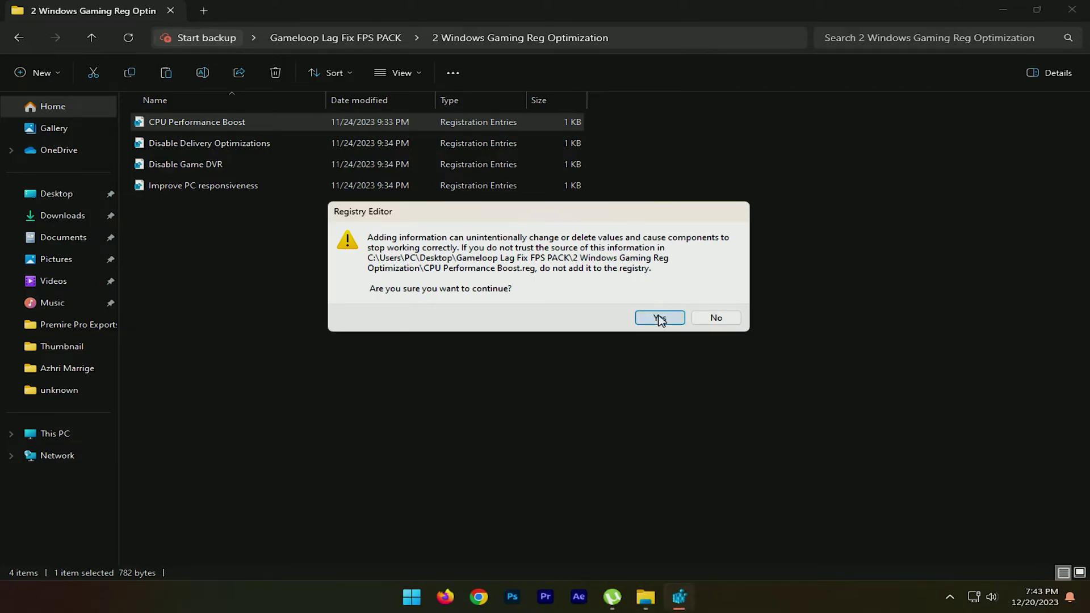
{"action": "left_click", "coordinate": [658, 317]}
{"action": "left_click", "coordinate": [715, 301]}
Merge the Disable Delivery Optimizations file into the registry.
{"action": "double_click", "coordinate": [248, 146]}
{"action": "left_click", "coordinate": [443, 404]}
{"action": "left_click", "coordinate": [676, 317]}
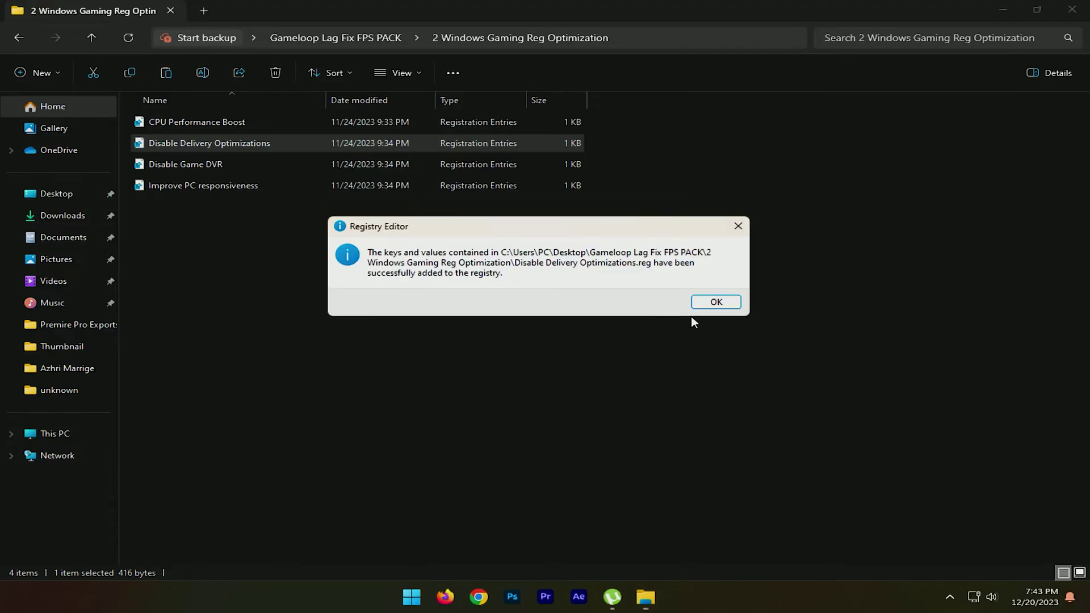
{"action": "key", "text": "Return"}
Merge the Disable Game DVR file into the registry.
{"action": "double_click", "coordinate": [190, 166]}
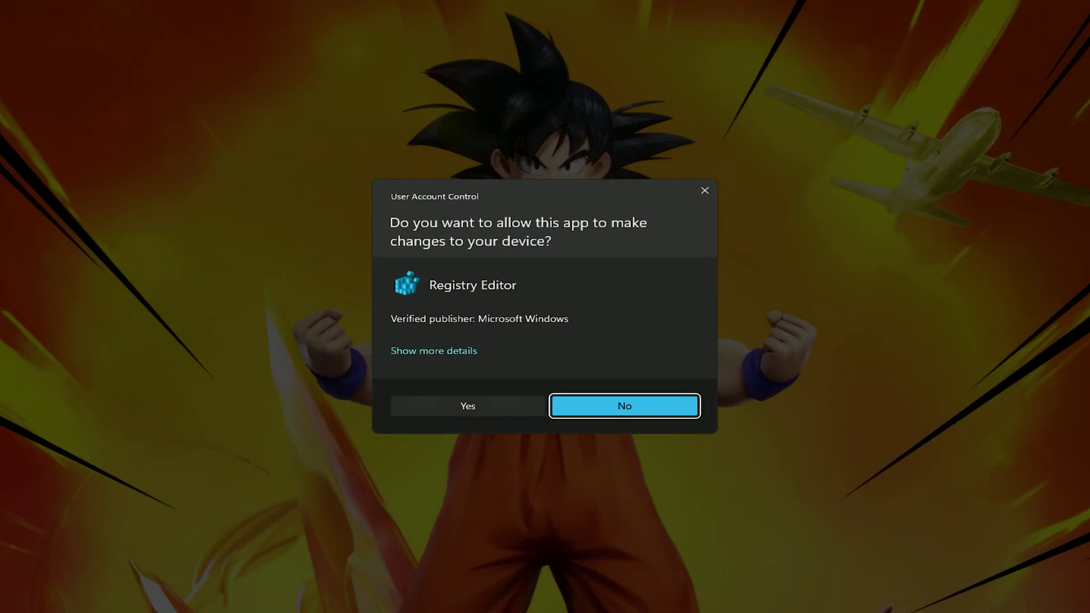
{"action": "left_click", "coordinate": [468, 406]}
{"action": "left_click", "coordinate": [653, 316]}
{"action": "left_click", "coordinate": [735, 306]}
Merge the Improve PC responsiveness file into the registry.
{"action": "double_click", "coordinate": [215, 183]}
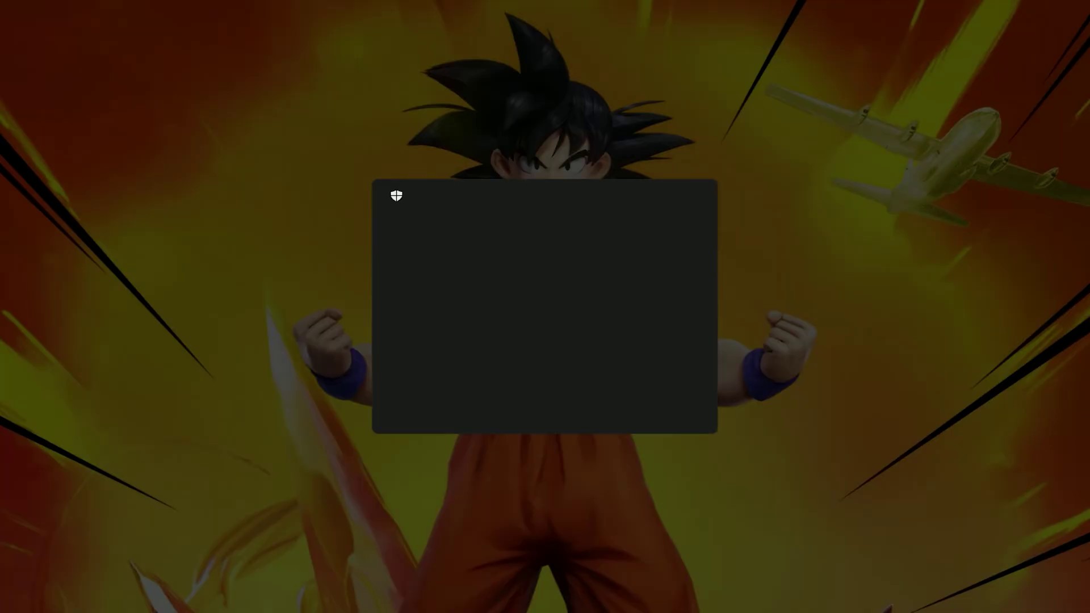
{"action": "left_click", "coordinate": [657, 404]}
{"action": "left_click", "coordinate": [659, 317]}
{"action": "left_click", "coordinate": [715, 302]}
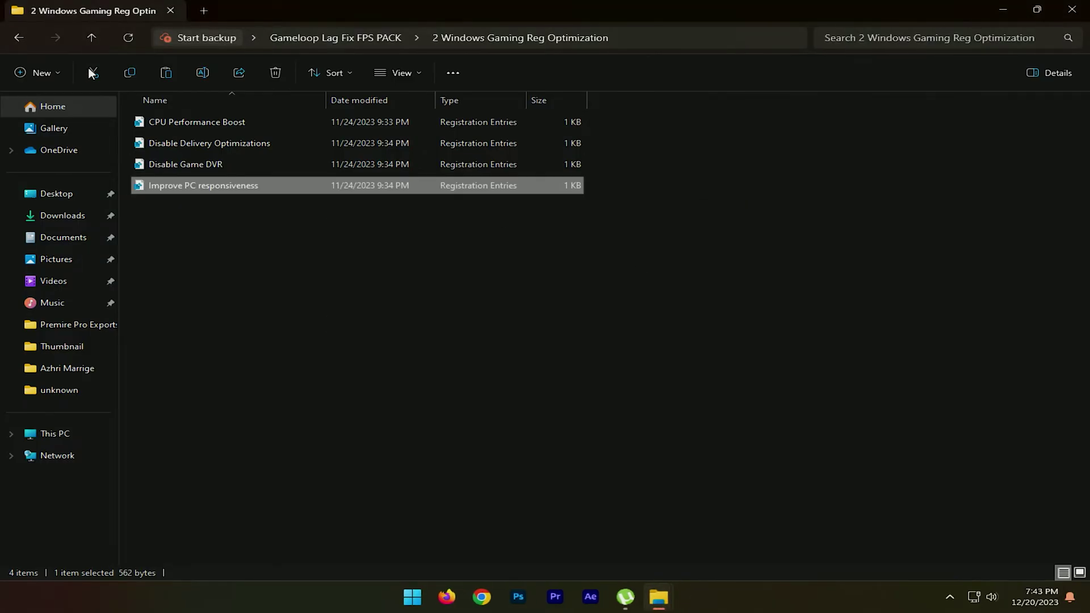
Run the Clean ALL TEMP Files batch file from the "3 Storage Optimization" folder and close its console when finished.
{"action": "left_click", "coordinate": [18, 39]}
{"action": "double_click", "coordinate": [264, 165]}
{"action": "double_click", "coordinate": [208, 121]}
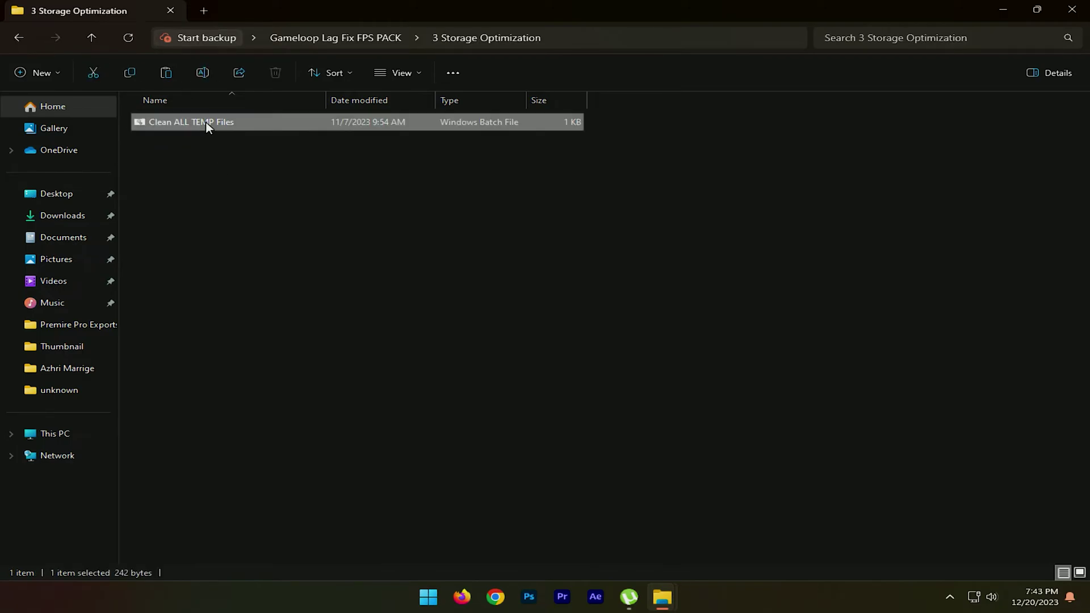
{"action": "left_click_drag", "start_coordinate": [117, 180], "coordinate": [342, 182]}
{"action": "key", "text": "Return"}
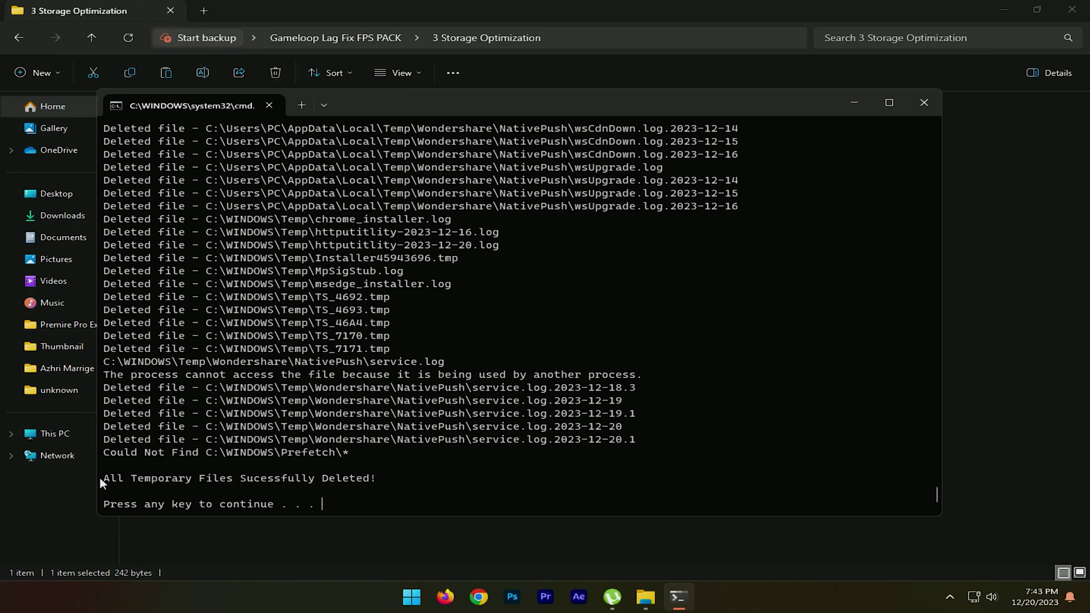
{"action": "left_click_drag", "start_coordinate": [100, 478], "coordinate": [381, 478]}
{"action": "left_click", "coordinate": [924, 103]}
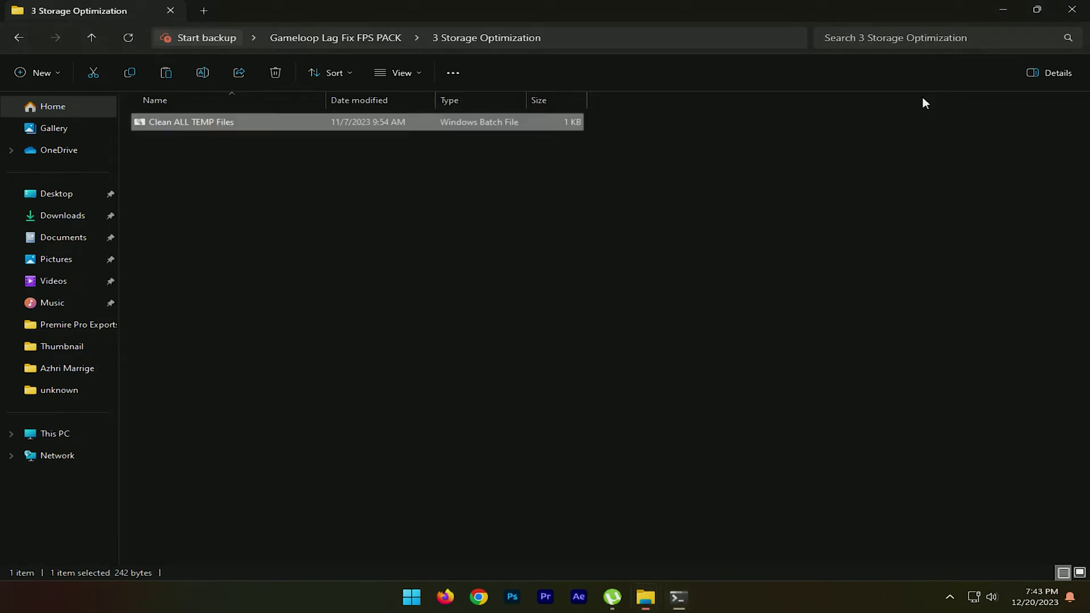
Go to the "4 Latecny Tweaks" folder and run the BCD Tweaks script, closing its console at the end.
{"action": "left_click", "coordinate": [20, 37]}
{"action": "double_click", "coordinate": [185, 190]}
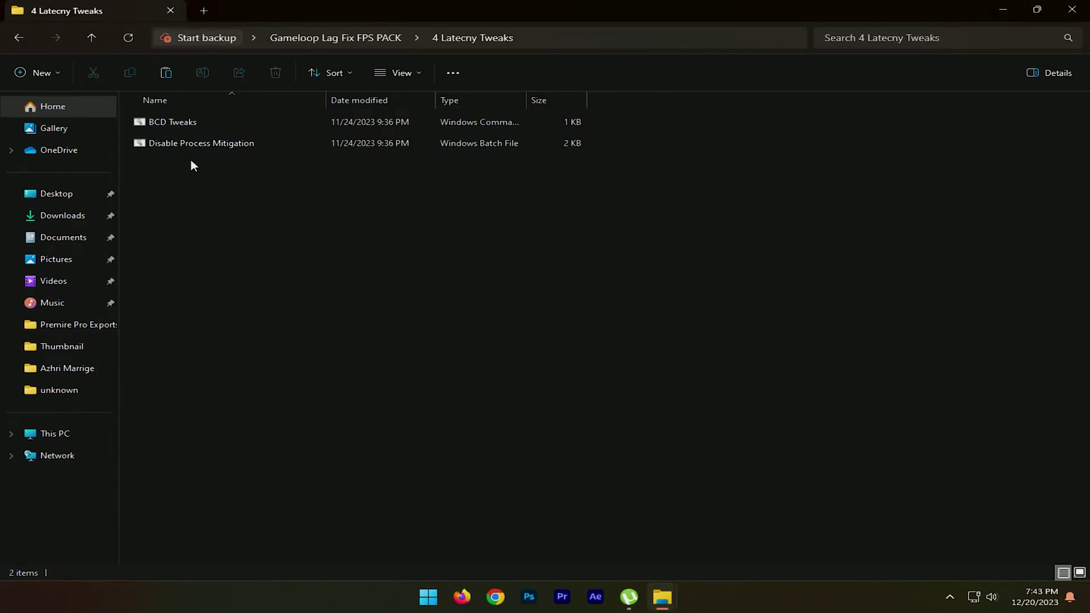
{"action": "double_click", "coordinate": [186, 124]}
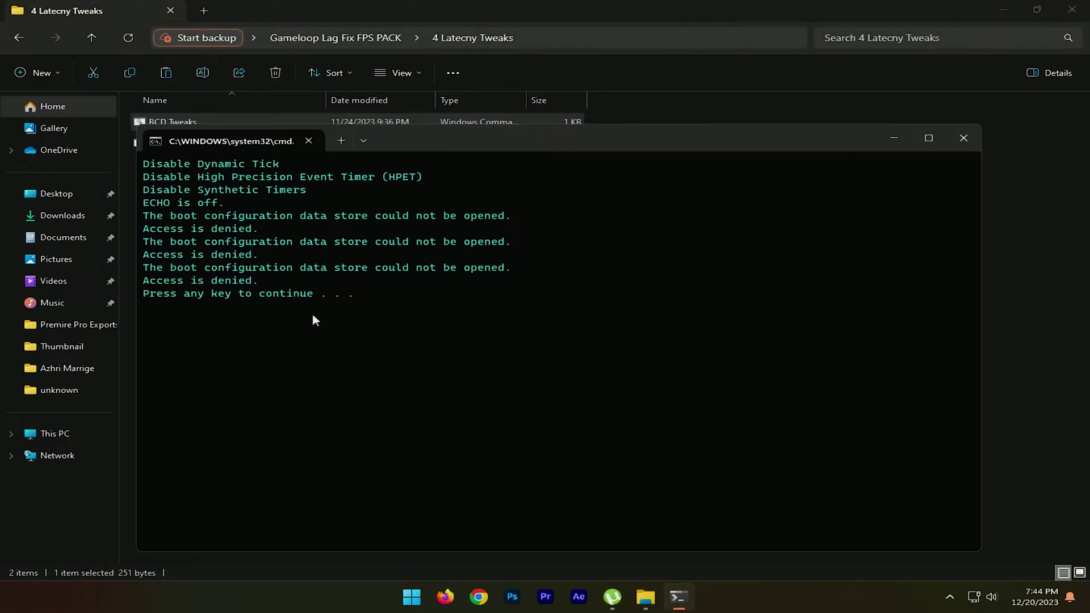
{"action": "left_click_drag", "start_coordinate": [146, 297], "coordinate": [360, 298]}
{"action": "left_click", "coordinate": [957, 142]}
Run the Disable Process Mitigation batch file through to completion and dismiss its console.
{"action": "double_click", "coordinate": [202, 144]}
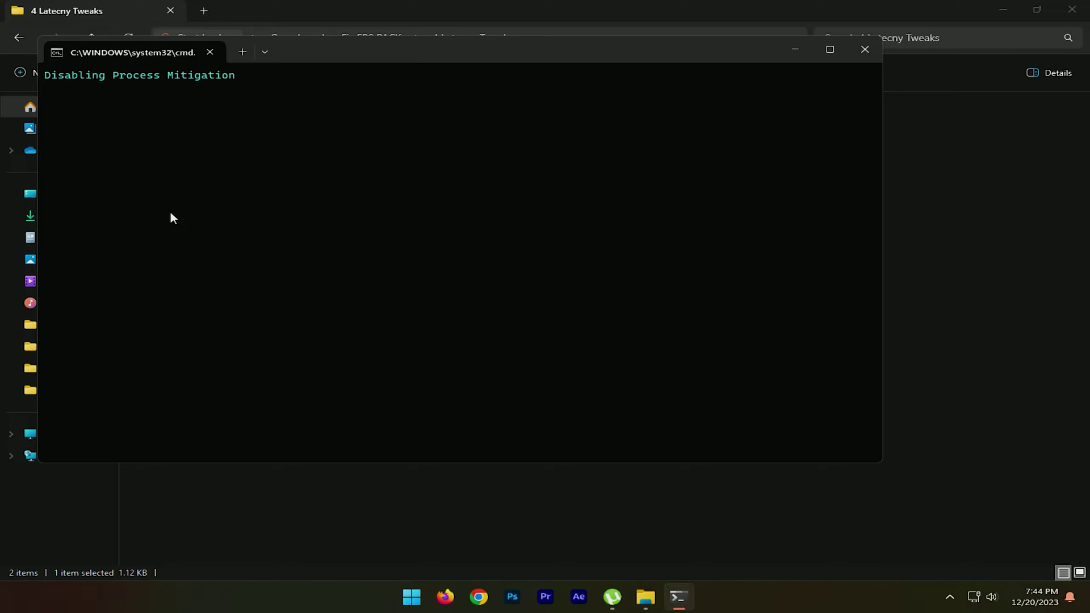
{"action": "left_click_drag", "start_coordinate": [49, 455], "coordinate": [235, 451]}
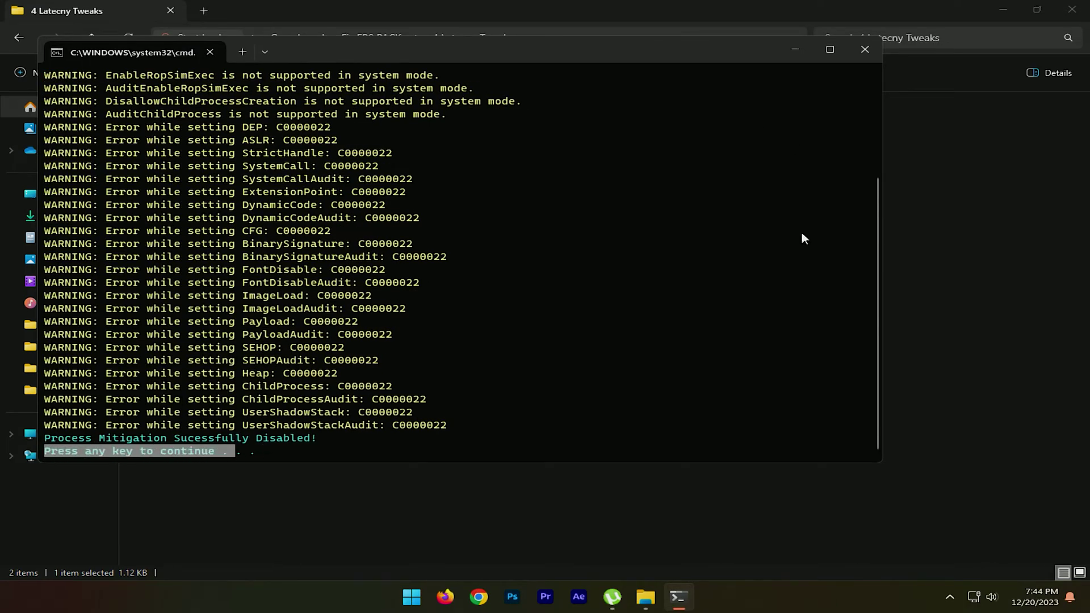
{"action": "key", "text": "Return"}
Go to the "6 Unwanted Services" folder and merge Disable Microsoft Edge Pre-Launching into the registry.
{"action": "left_click", "coordinate": [17, 47]}
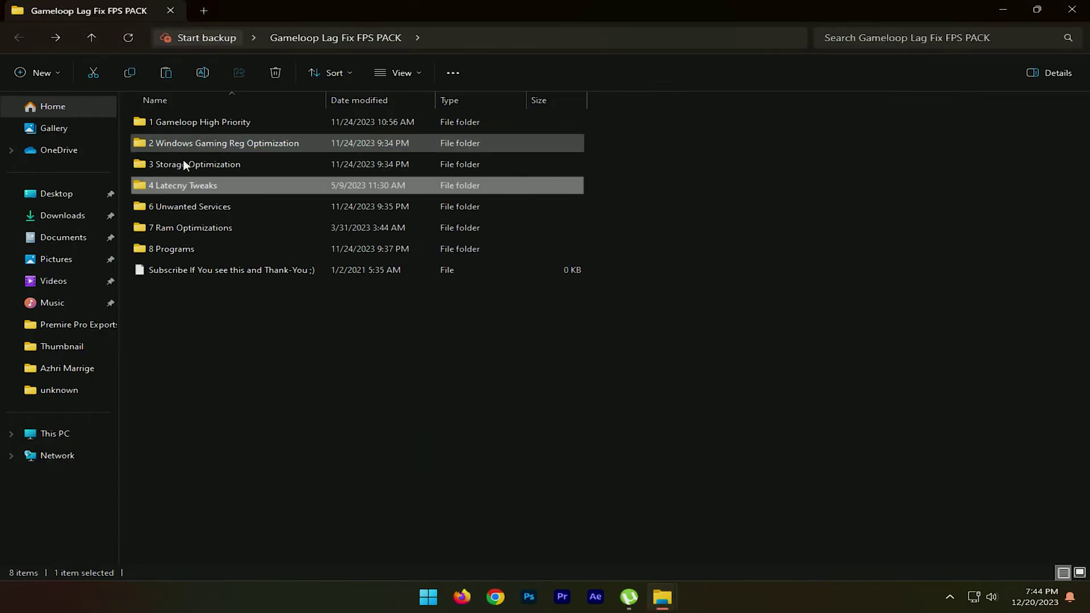
{"action": "double_click", "coordinate": [195, 207]}
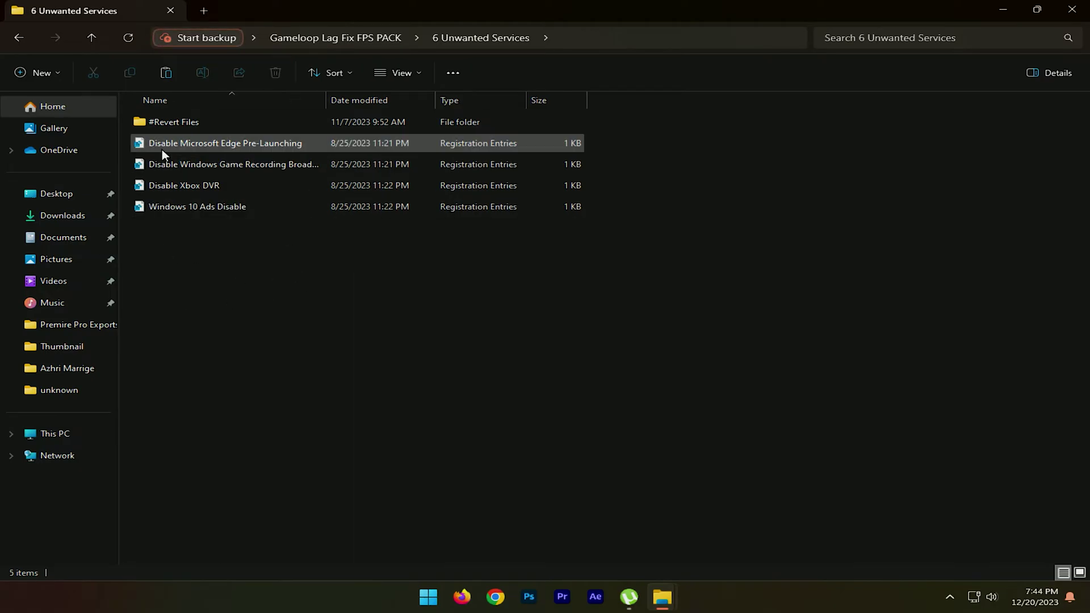
{"action": "double_click", "coordinate": [192, 149]}
{"action": "left_click", "coordinate": [585, 406]}
{"action": "left_click", "coordinate": [653, 317]}
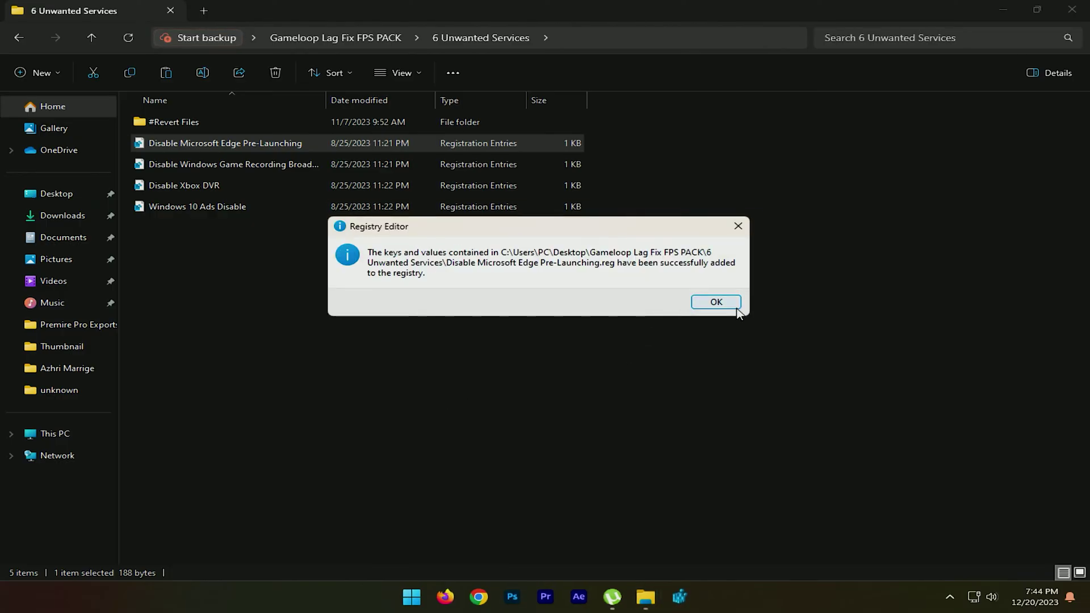
{"action": "left_click", "coordinate": [724, 305]}
Merge the Disable Windows Game Recording file into the registry.
{"action": "double_click", "coordinate": [238, 164]}
{"action": "left_click", "coordinate": [585, 406]}
{"action": "left_click", "coordinate": [657, 316]}
{"action": "left_click", "coordinate": [724, 304]}
Merge the Disable Xbox DVR file into the registry.
{"action": "double_click", "coordinate": [217, 185]}
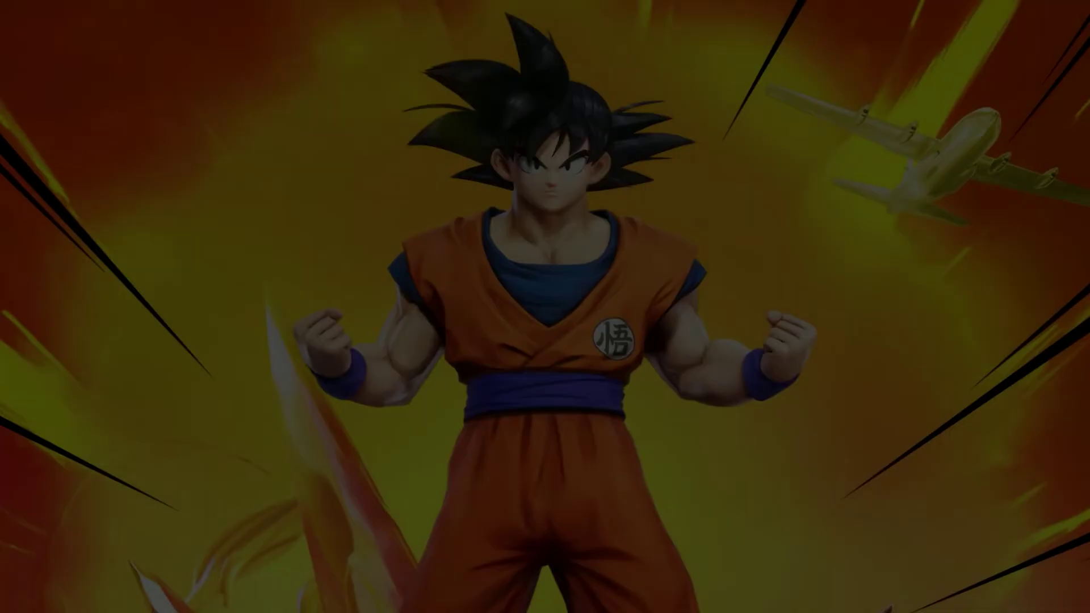
{"action": "left_click", "coordinate": [585, 406]}
{"action": "left_click", "coordinate": [653, 316]}
{"action": "left_click", "coordinate": [720, 301]}
Merge the Windows 10 Ads Disable file into the registry.
{"action": "double_click", "coordinate": [226, 207]}
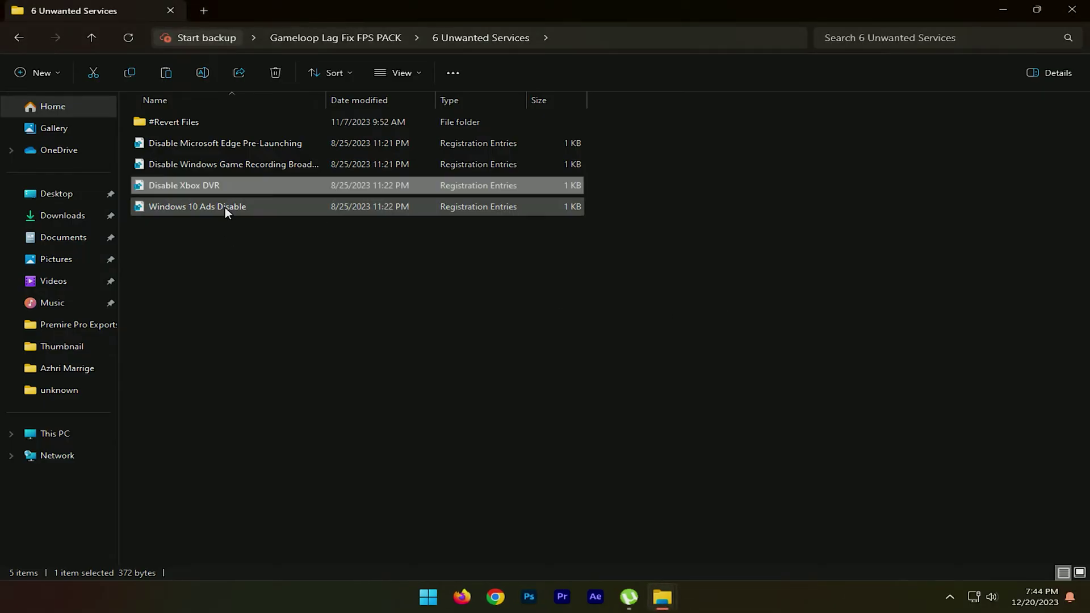
{"action": "left_click", "coordinate": [584, 405]}
{"action": "left_click", "coordinate": [673, 317]}
{"action": "left_click", "coordinate": [719, 301]}
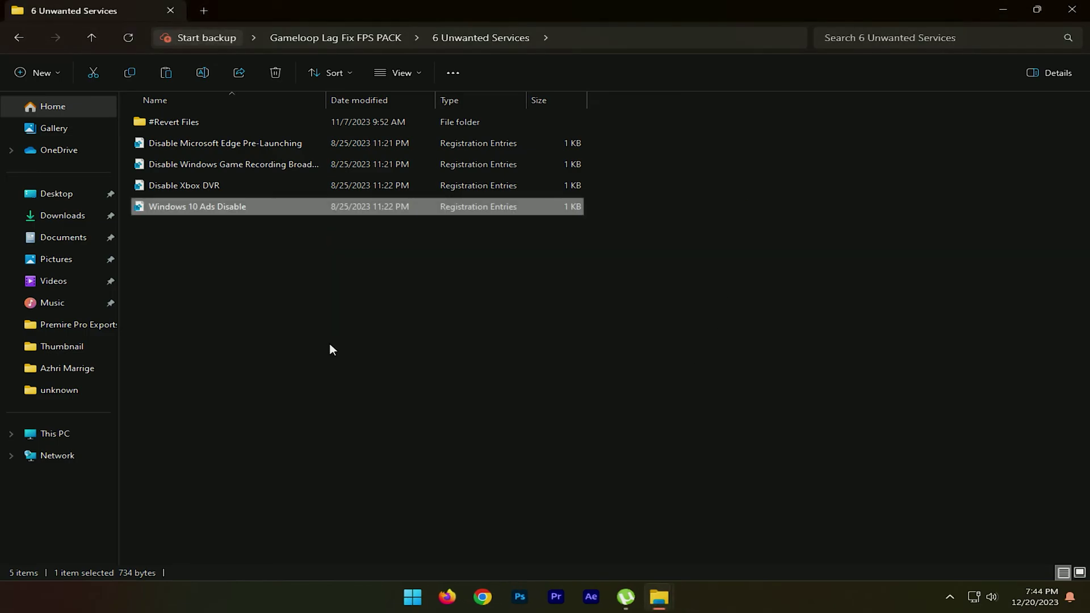
Open the "7 Ram Optimizations" folder and check the PC's installed memory capacity in Task Manager.
{"action": "left_click", "coordinate": [19, 38]}
{"action": "double_click", "coordinate": [220, 228]}
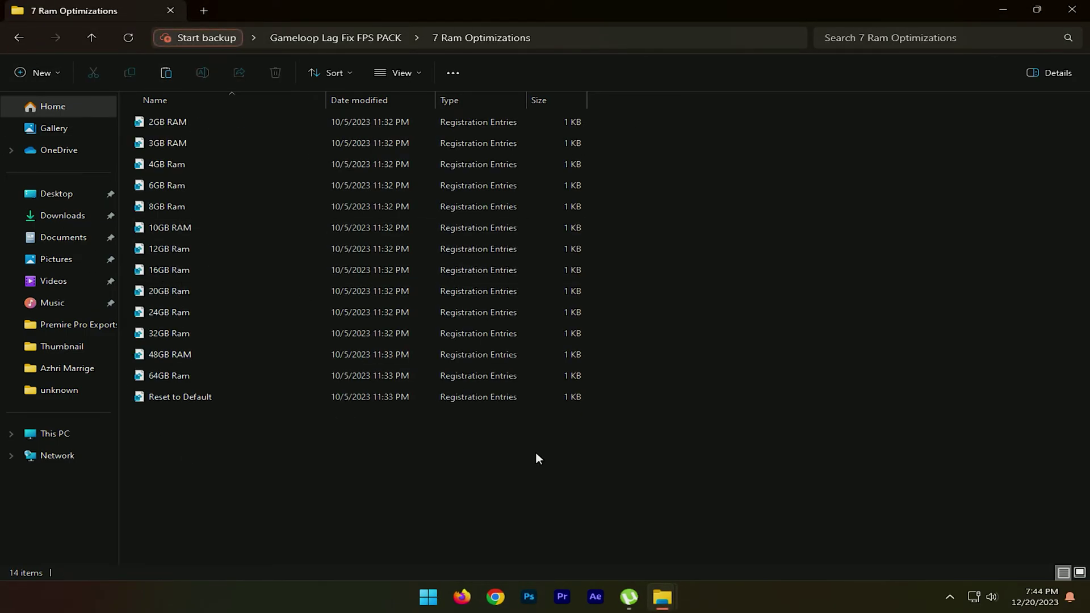
{"action": "left_click", "coordinate": [801, 542]}
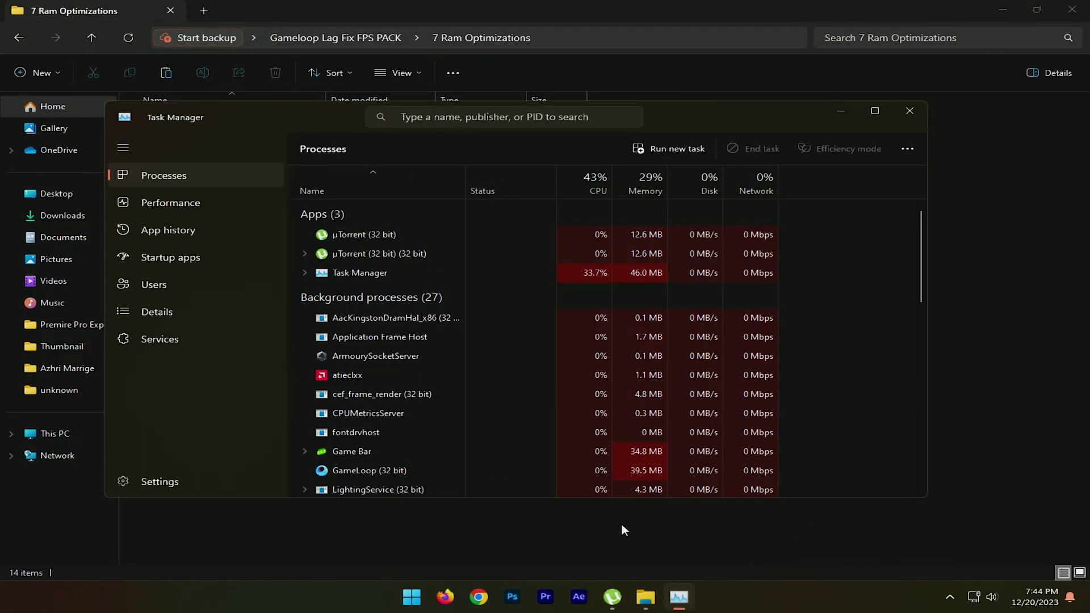
{"action": "left_click", "coordinate": [171, 203]}
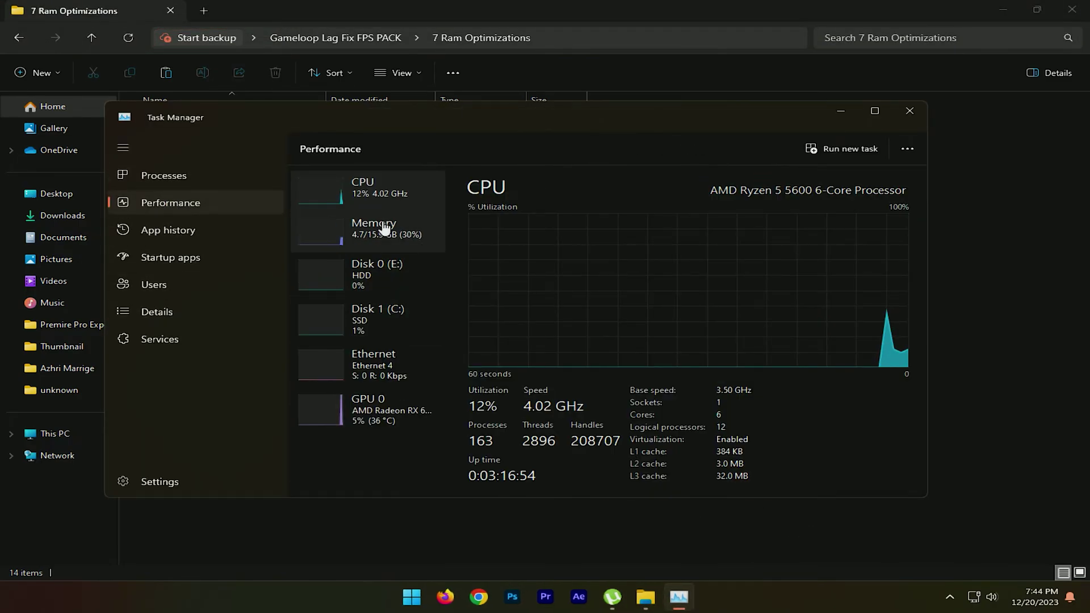
{"action": "left_click", "coordinate": [419, 222]}
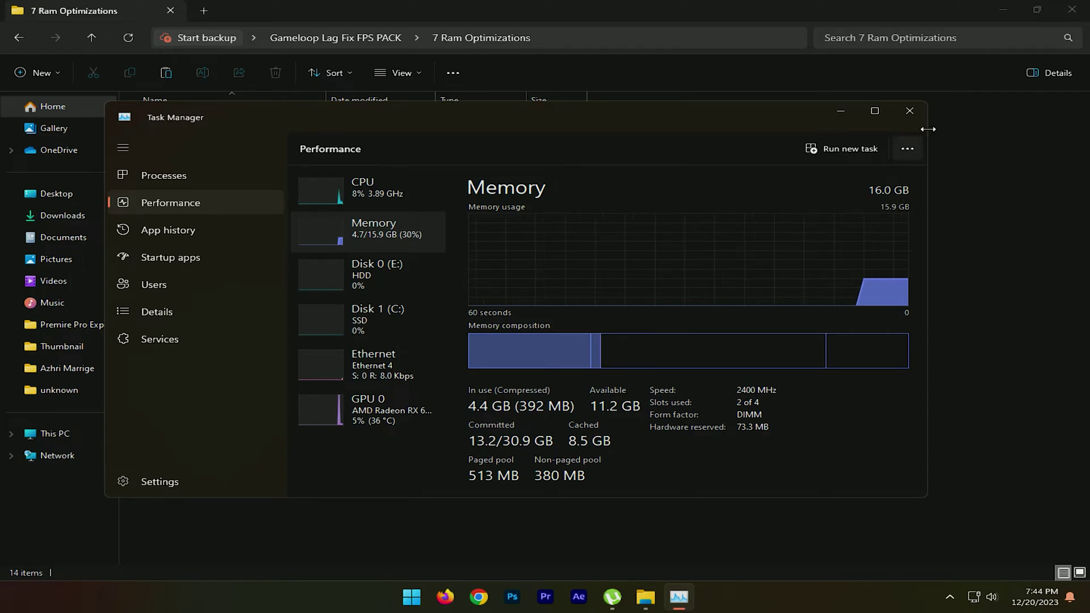
{"action": "left_click", "coordinate": [910, 111]}
Merge the 16GB Ram file into the registry.
{"action": "double_click", "coordinate": [215, 271]}
{"action": "left_click", "coordinate": [505, 403]}
{"action": "left_click", "coordinate": [675, 317]}
{"action": "left_click", "coordinate": [713, 295]}
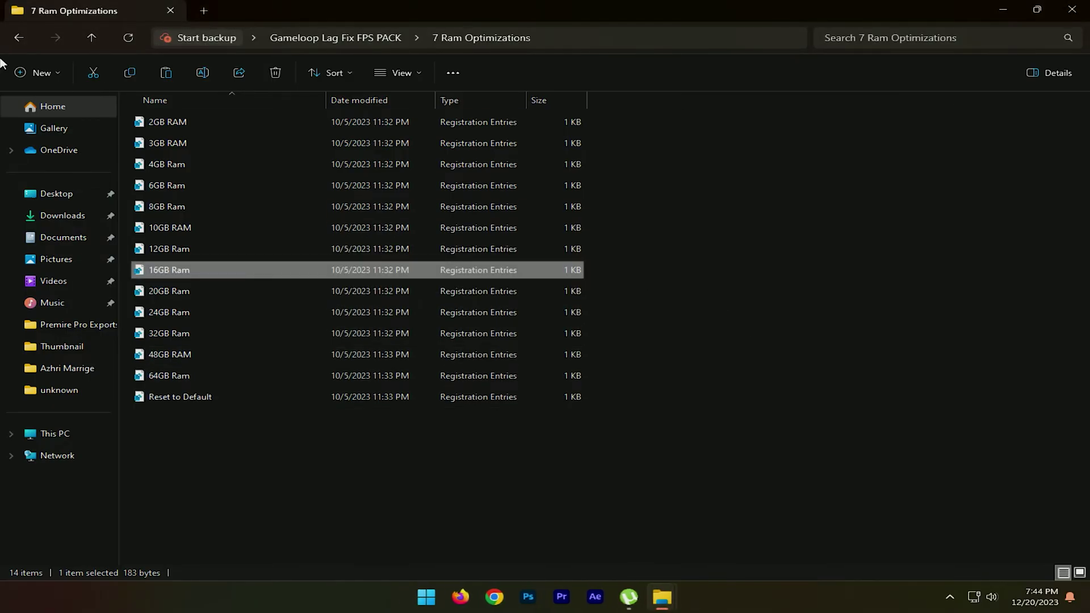
Go to the "8 Programs" folder and launch the Unpark CPU application.
{"action": "left_click", "coordinate": [18, 38]}
{"action": "double_click", "coordinate": [193, 249]}
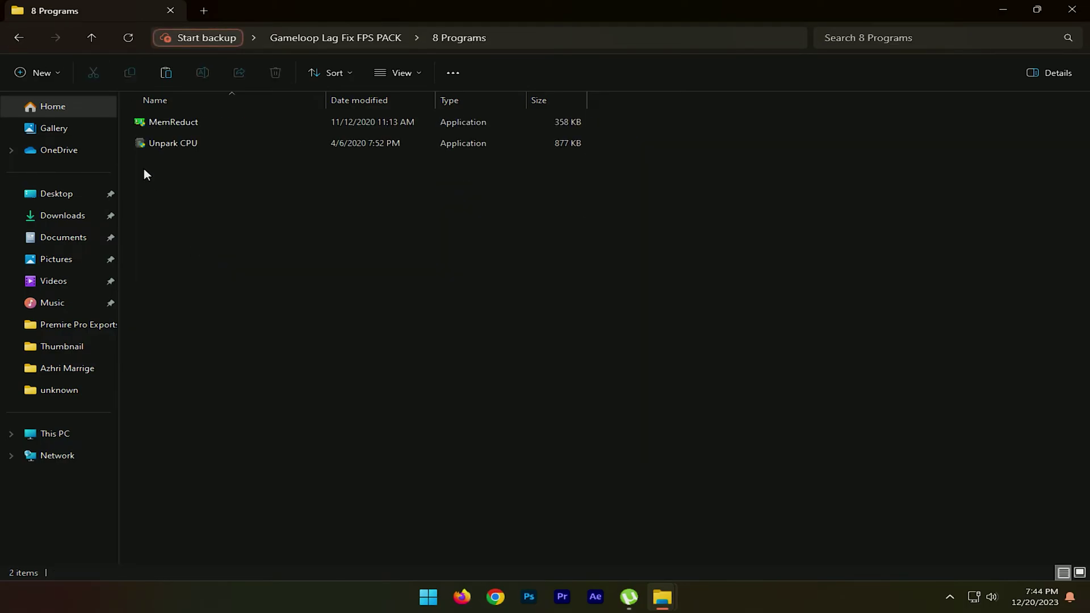
{"action": "double_click", "coordinate": [193, 145]}
{"action": "left_click", "coordinate": [483, 418]}
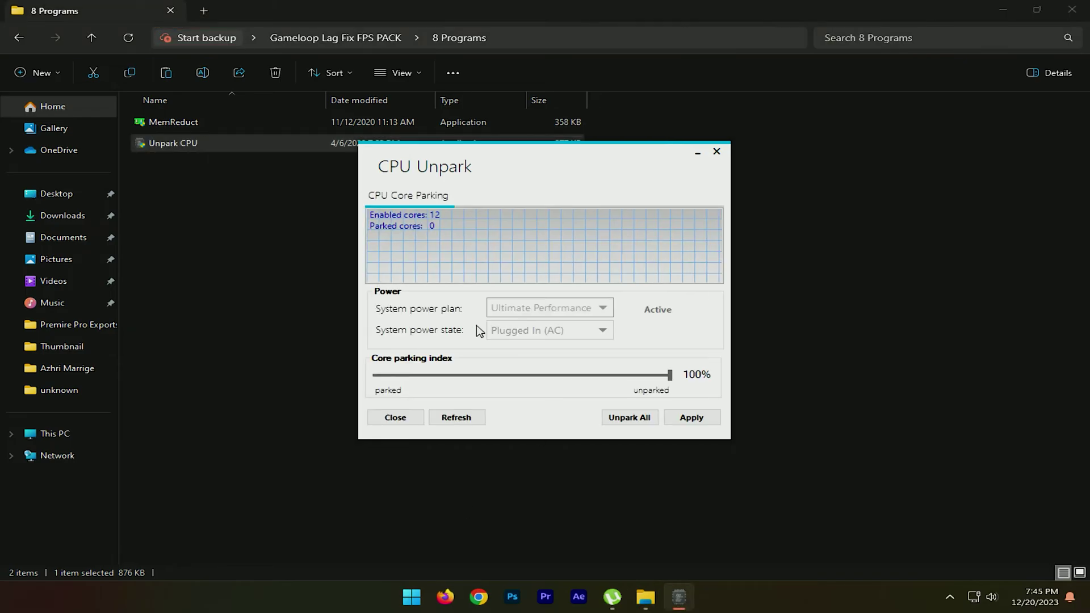
Unpark all CPU cores with the Ultimate Performance power plan, apply the change and close CPU Unpark.
{"action": "left_click", "coordinate": [536, 310]}
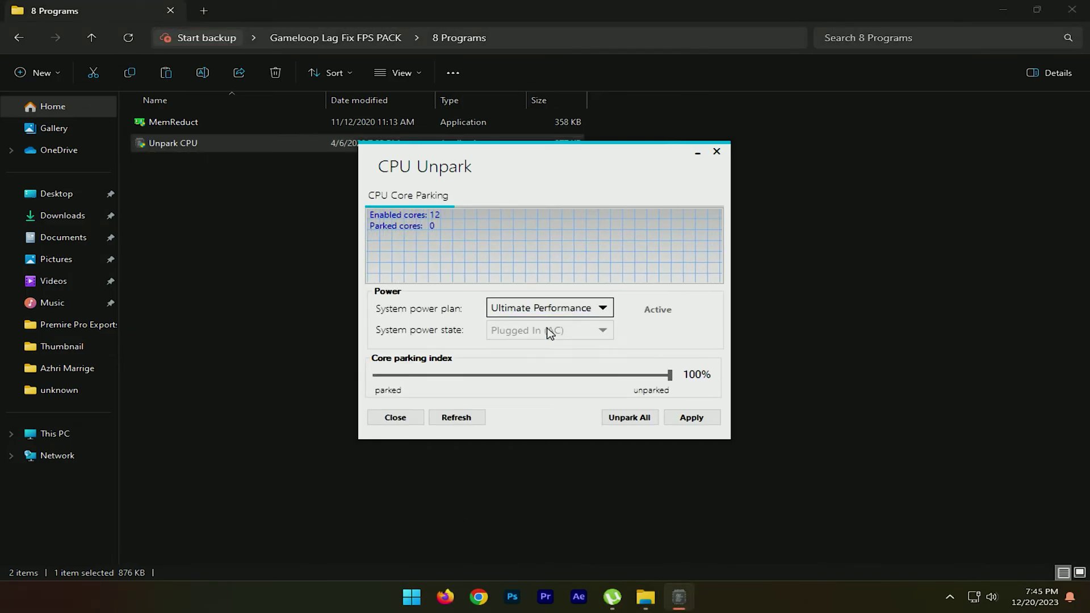
{"action": "left_click", "coordinate": [631, 421]}
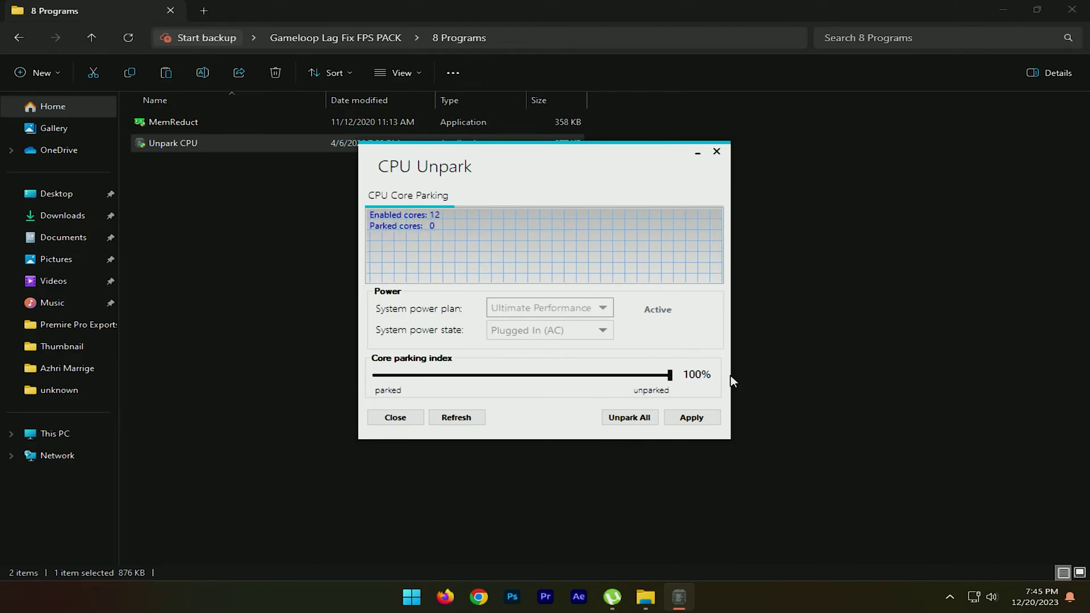
{"action": "left_click", "coordinate": [703, 418]}
{"action": "left_click", "coordinate": [651, 329]}
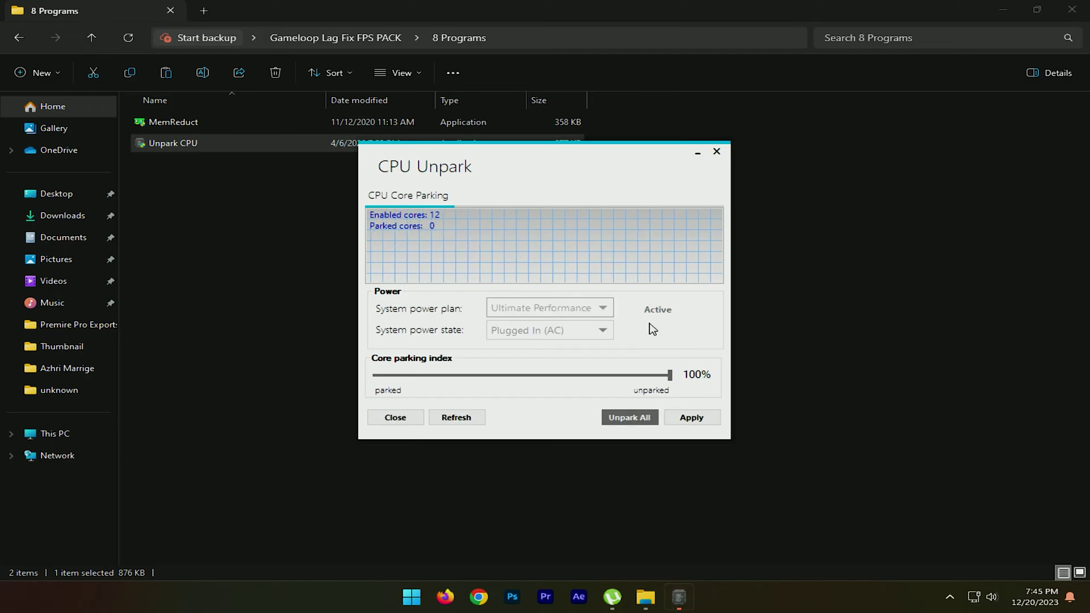
{"action": "left_click", "coordinate": [716, 152]}
Install Mem Reduct in C:\Program Files\Mem Reduct without desktop or start menu shortcuts, and launch it on finishing setup.
{"action": "double_click", "coordinate": [220, 123]}
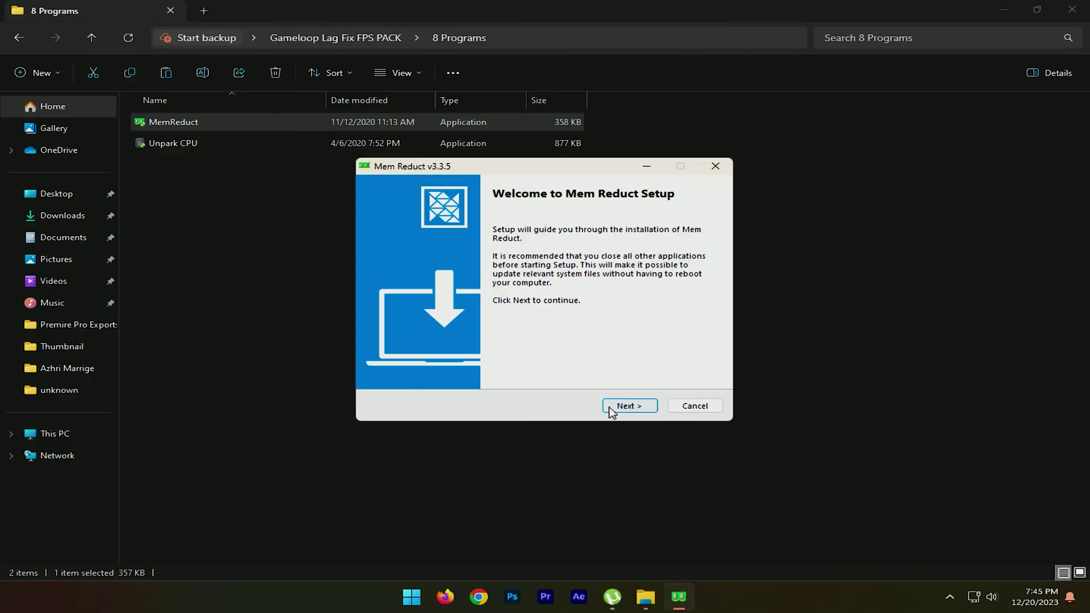
{"action": "left_click", "coordinate": [625, 407]}
{"action": "left_click", "coordinate": [623, 408]}
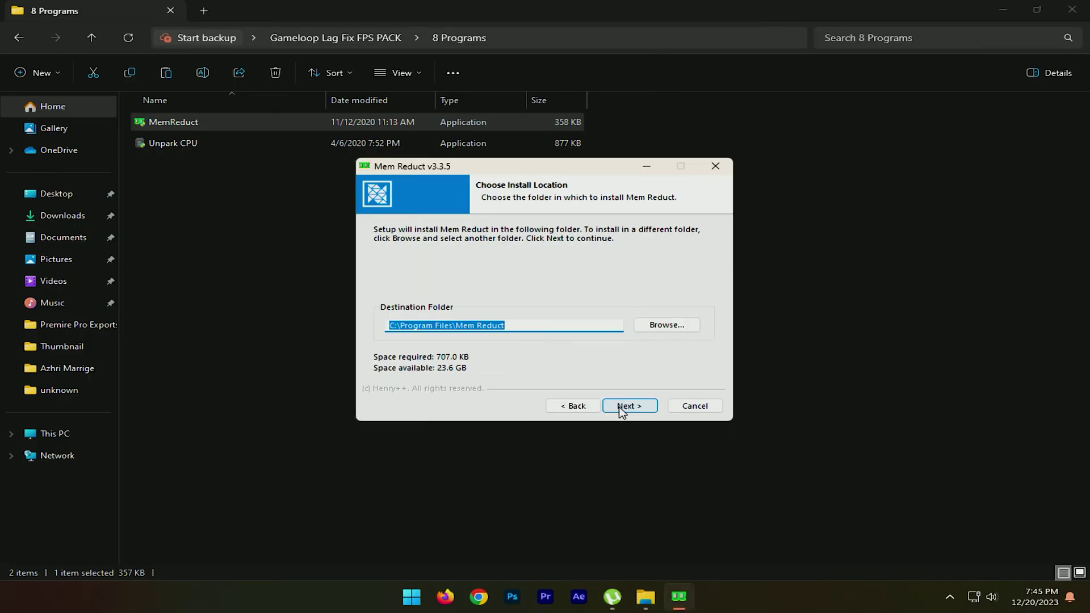
{"action": "left_click", "coordinate": [622, 408]}
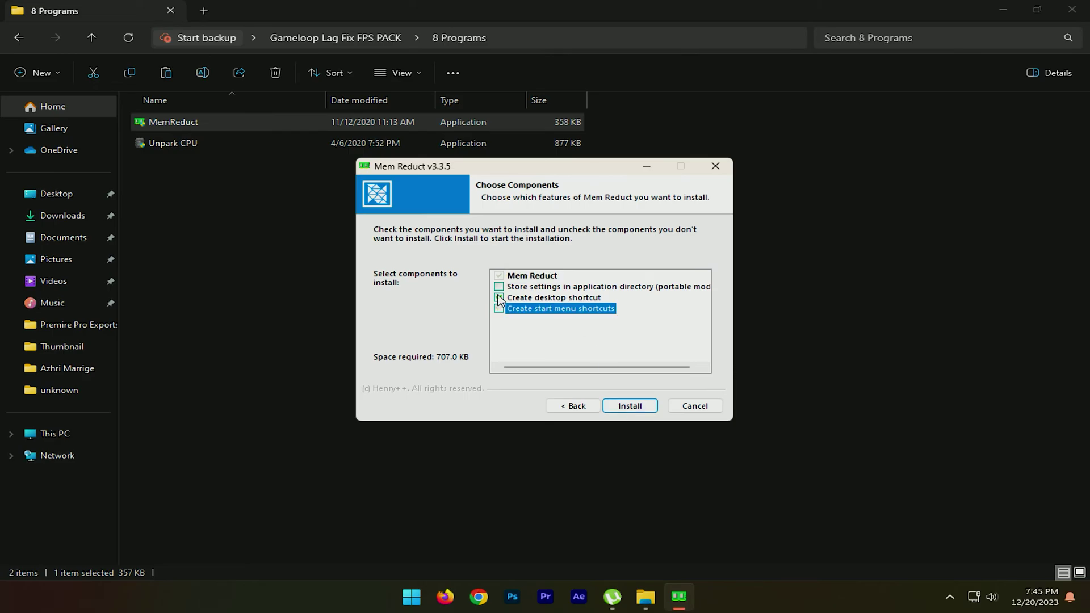
{"action": "left_click", "coordinate": [631, 406]}
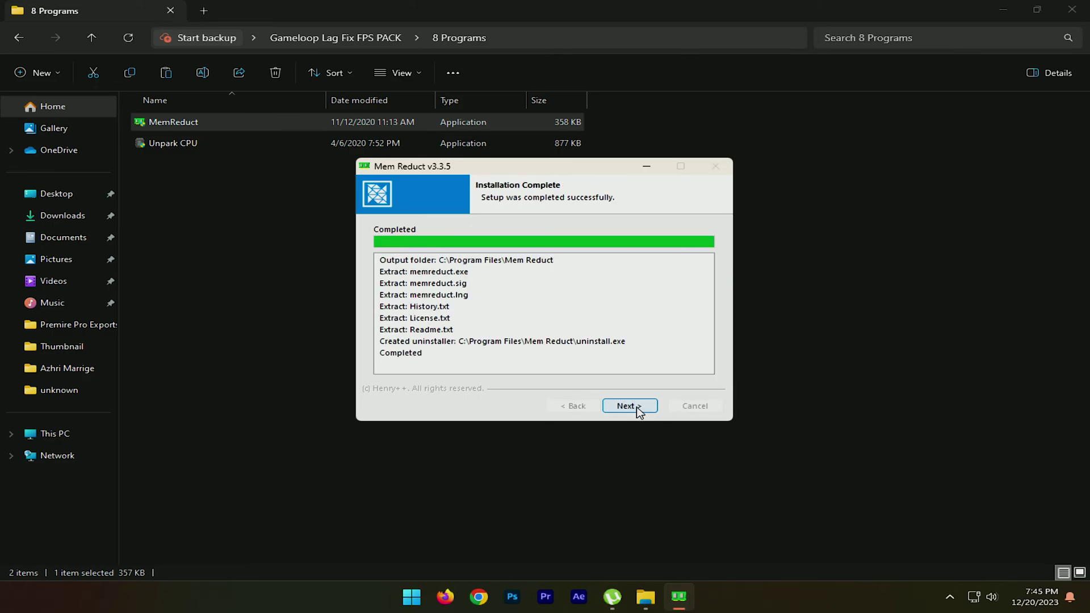
{"action": "left_click", "coordinate": [637, 409]}
{"action": "left_click", "coordinate": [637, 410]}
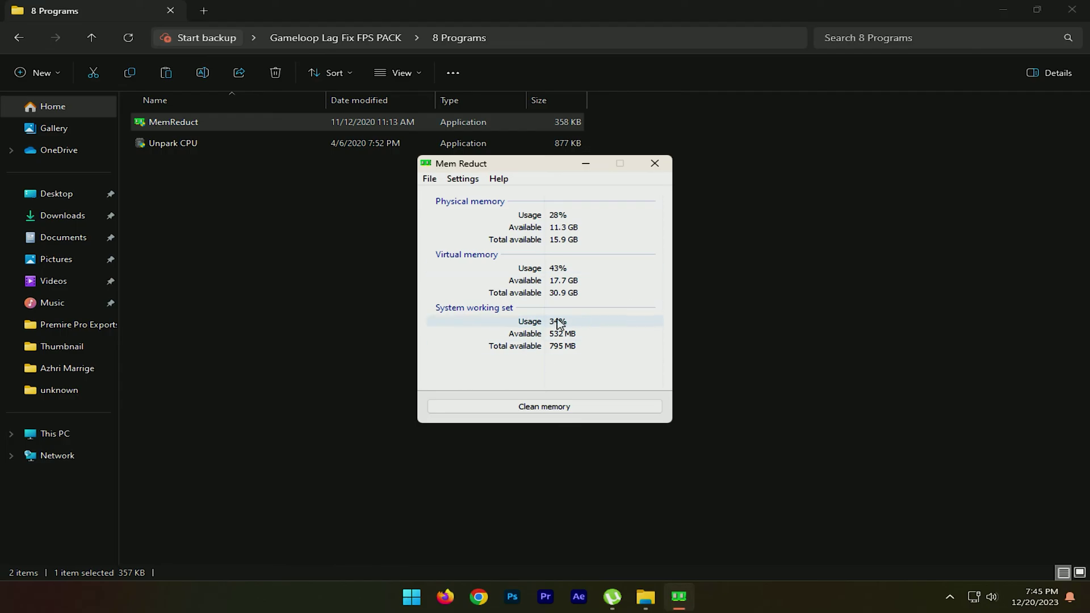
Clean the system memory with Mem Reduct, dismiss its notification and close the program.
{"action": "left_click", "coordinate": [649, 326]}
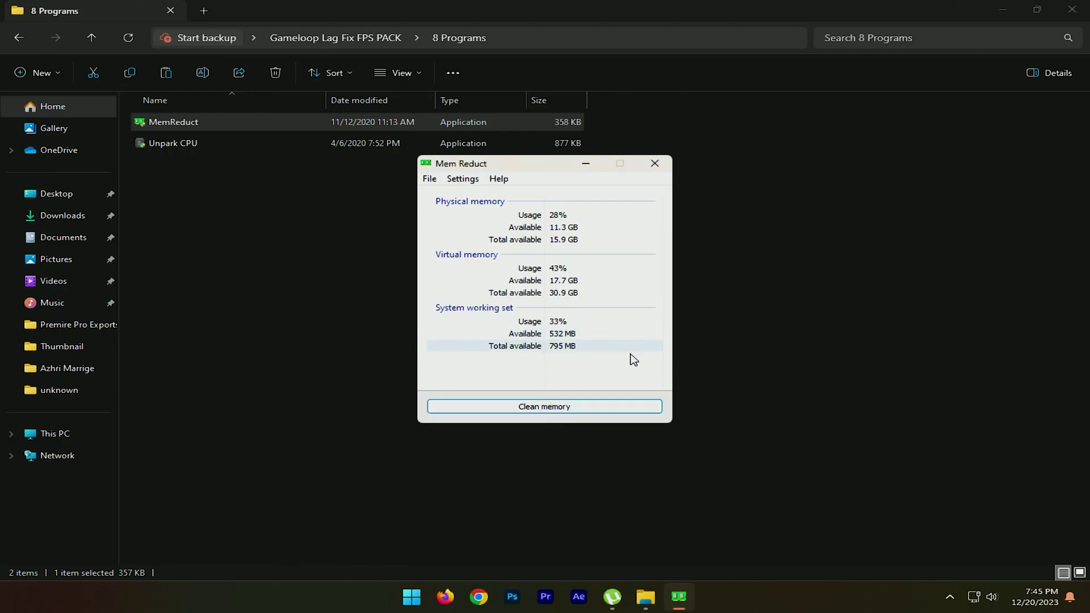
{"action": "left_click", "coordinate": [555, 409]}
{"action": "left_click", "coordinate": [595, 317]}
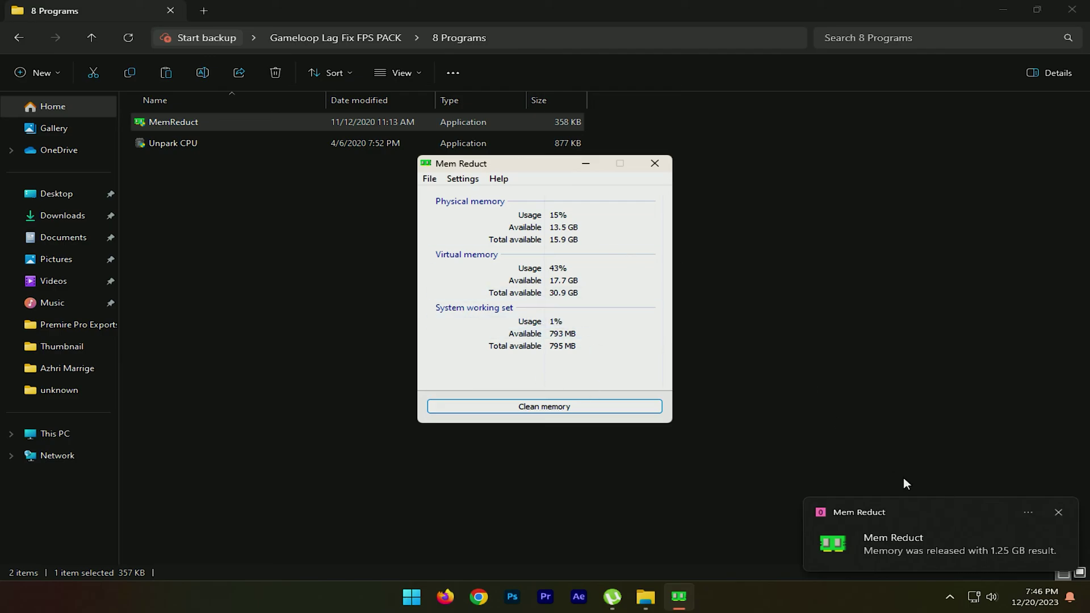
{"action": "left_click", "coordinate": [1059, 515]}
{"action": "left_click", "coordinate": [655, 164]}
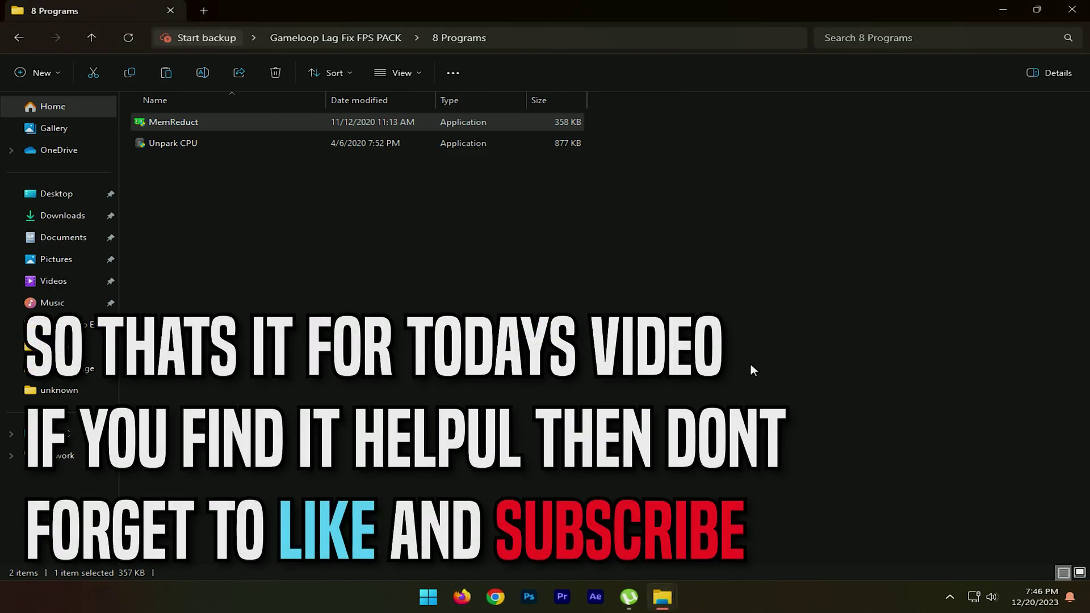
Close the "8 Programs" folder window to return to the desktop.
{"action": "left_click", "coordinate": [1072, 9]}
{"action": "right_click", "coordinate": [549, 179]}
{"action": "mouse_move", "coordinate": [618, 244]}
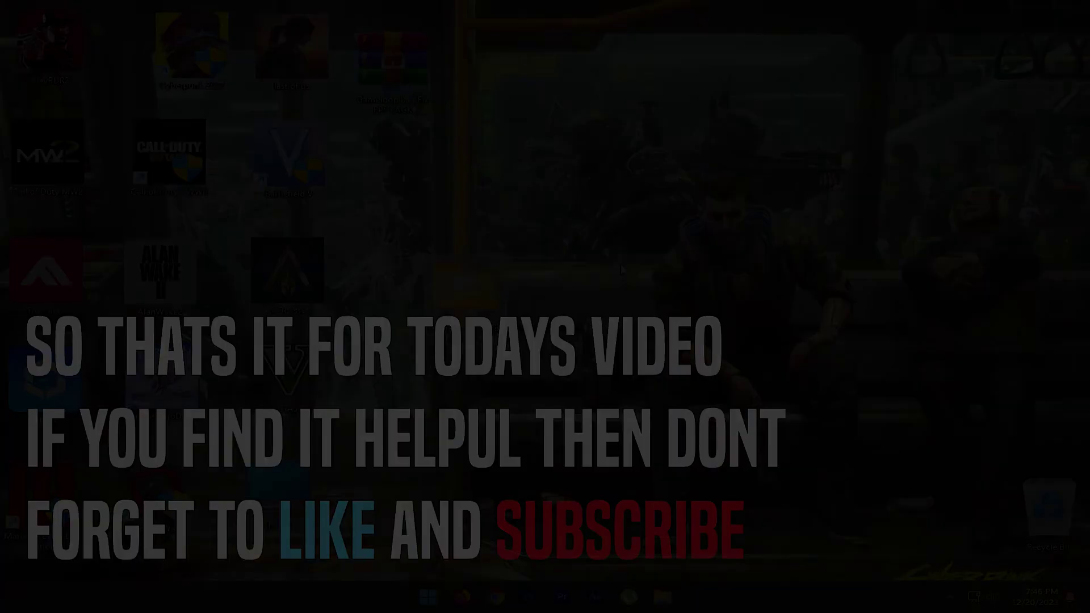